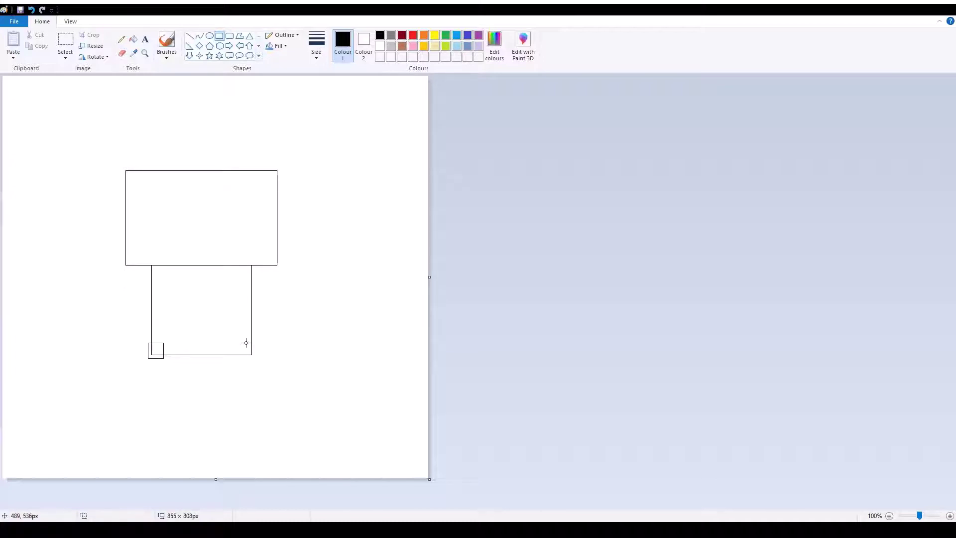
- Draw a small square over the body's lower-right corner as the second foot, and switch to the Line tool
left_click_drag(246, 343, 255, 358)
key("ctrl+z")
left_click(229, 417)
left_click(190, 36)
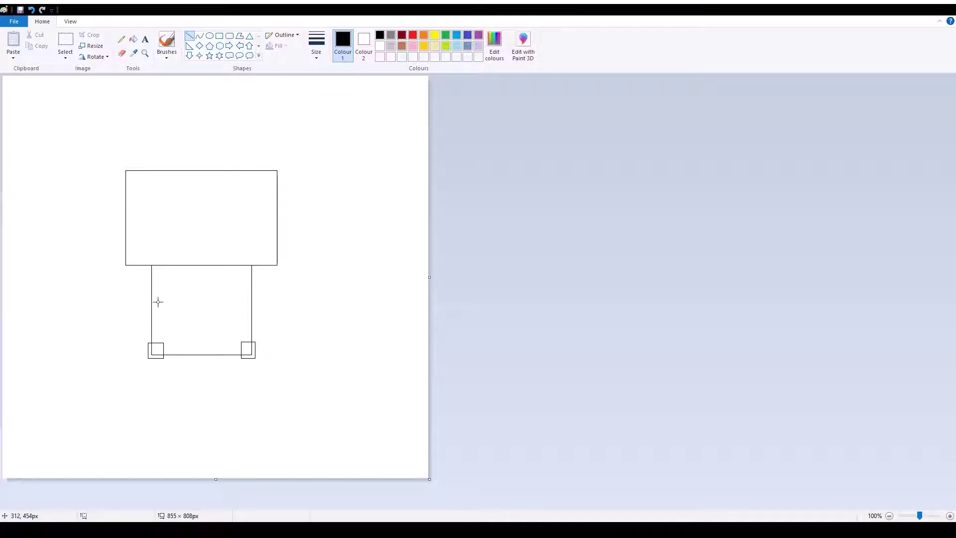
mouse_move(158, 302)
left_mouse_down()
mouse_move(109, 263)
mouse_move(105, 273)
mouse_move(127, 290)
left_mouse_up()
left_click_drag(163, 284, 102, 353)
key("ctrl+z")
key("ctrl+z")
key("ctrl+z")
- Draw the left arm with straight lines as a slanted rectangle reaching from inside the body up to the outer left
left_click_drag(156, 301, 85, 267)
key("ctrl+z")
left_click_drag(173, 286, 99, 249)
left_click_drag(164, 311, 174, 287)
left_click_drag(89, 267, 97, 246)
key("ctrl+z")
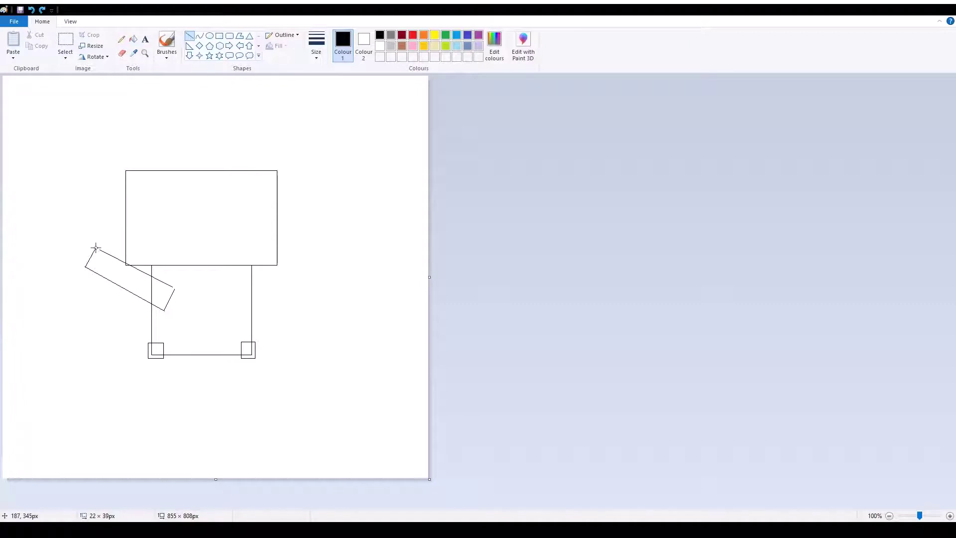
- Close the gaps at the upper corners of the left arm's outline with the Pencil
left_click(141, 273)
left_click(122, 53)
scroll(167, 342, "up", 2)
scroll(349, 279, "down", 5)
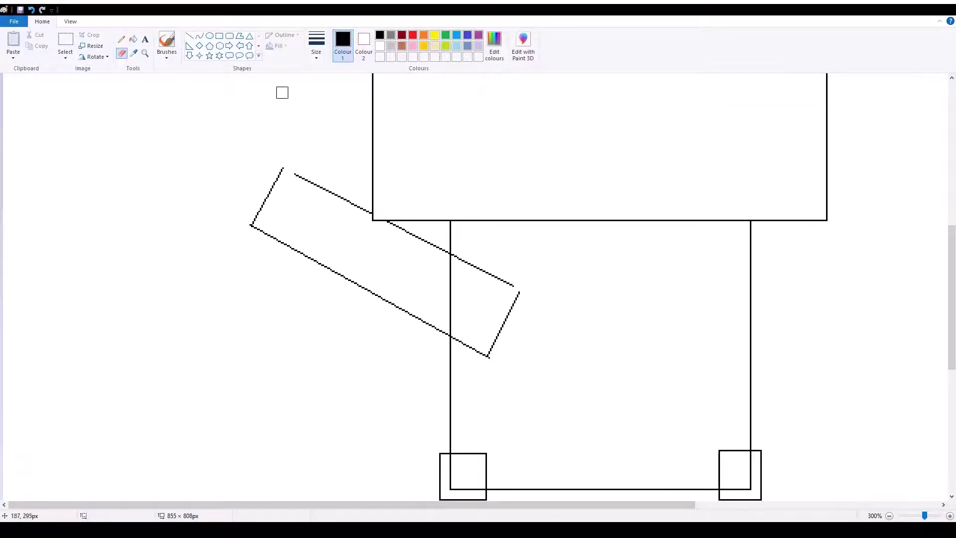
left_click(122, 39)
left_click_drag(294, 175, 284, 167)
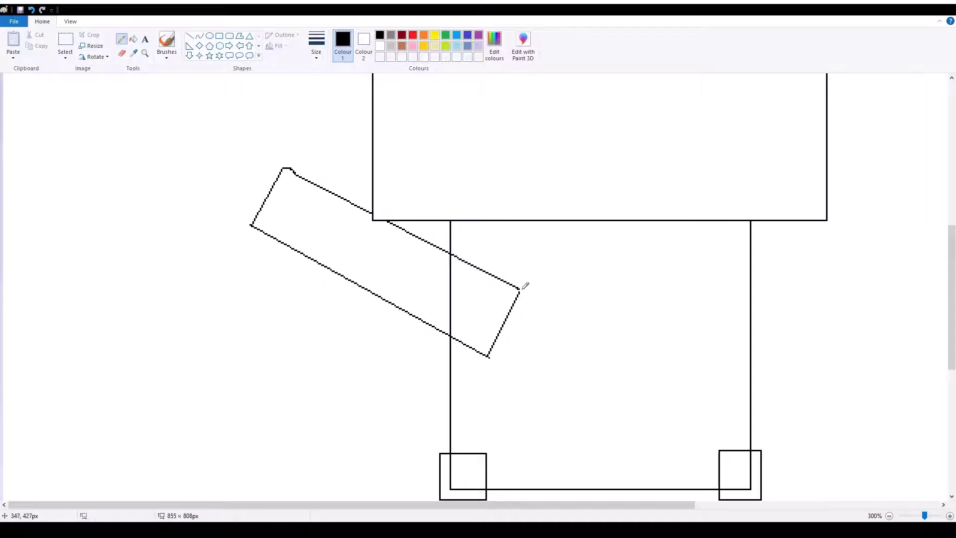
scroll(519, 241, "down", 2, "ctrl")
- Draw the right arm with four straight lines as a slanted rectangle mirroring the left arm
left_click(190, 36)
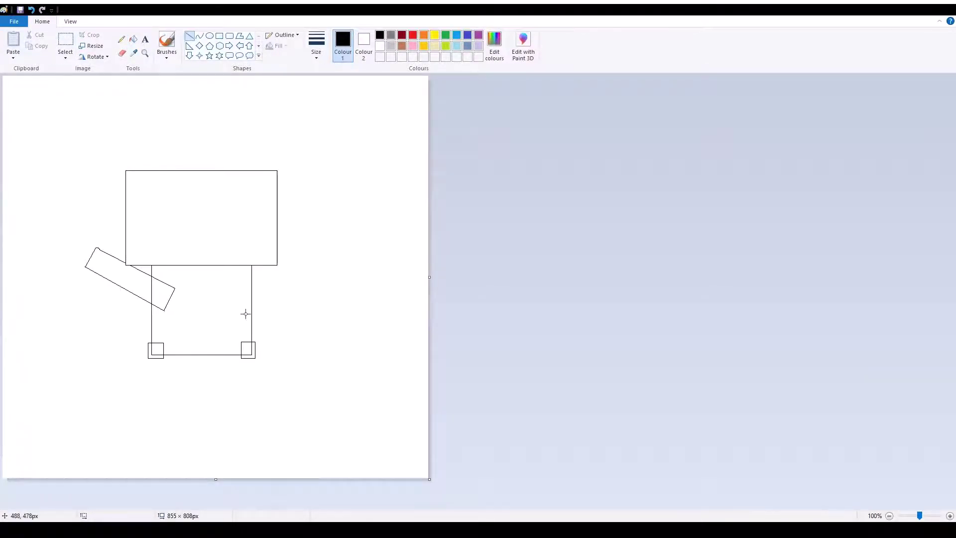
left_click_drag(244, 313, 321, 273)
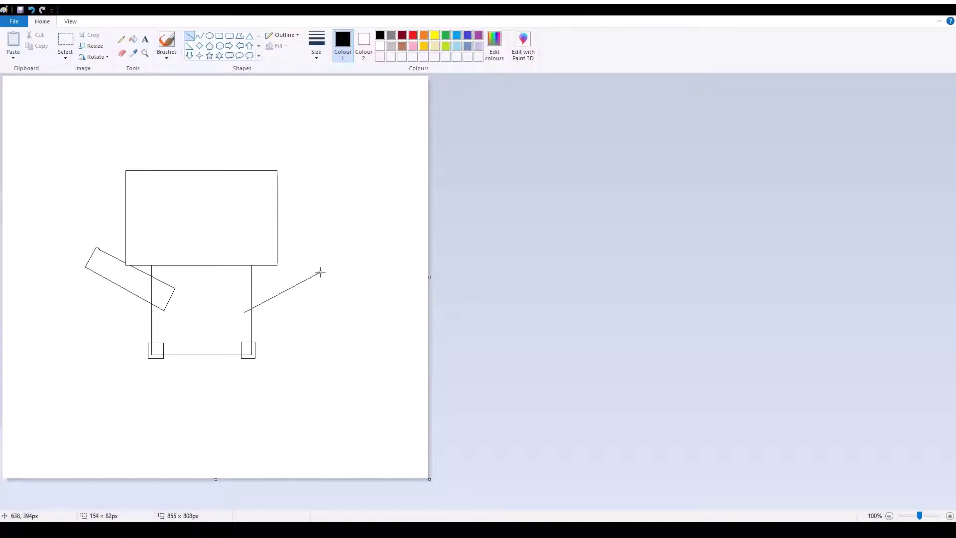
left_click_drag(242, 285, 309, 249)
left_click_drag(244, 313, 234, 289)
left_click_drag(321, 273, 309, 250)
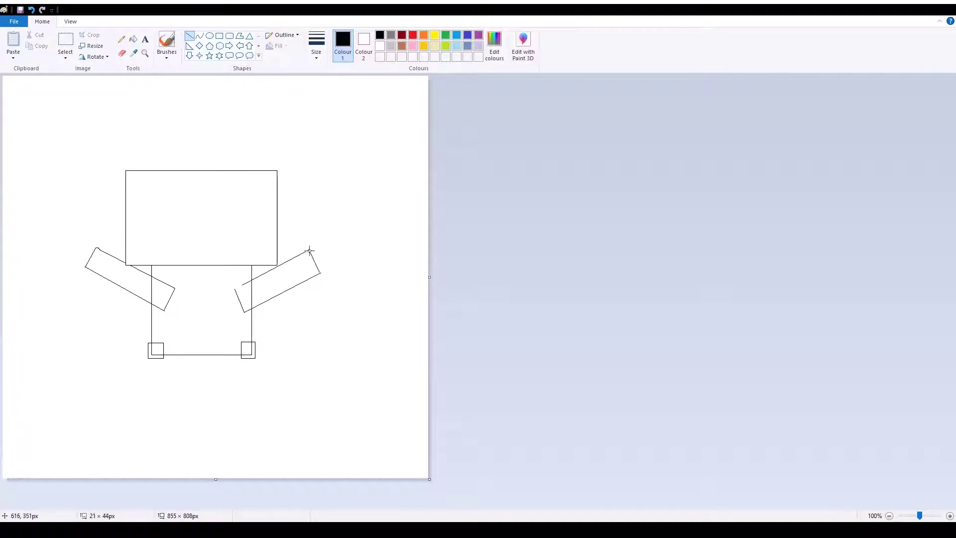
- Close the open corners of the right arm's outline with short straight lines
scroll(422, 350, "up", 2)
scroll(423, 350, "down", 2)
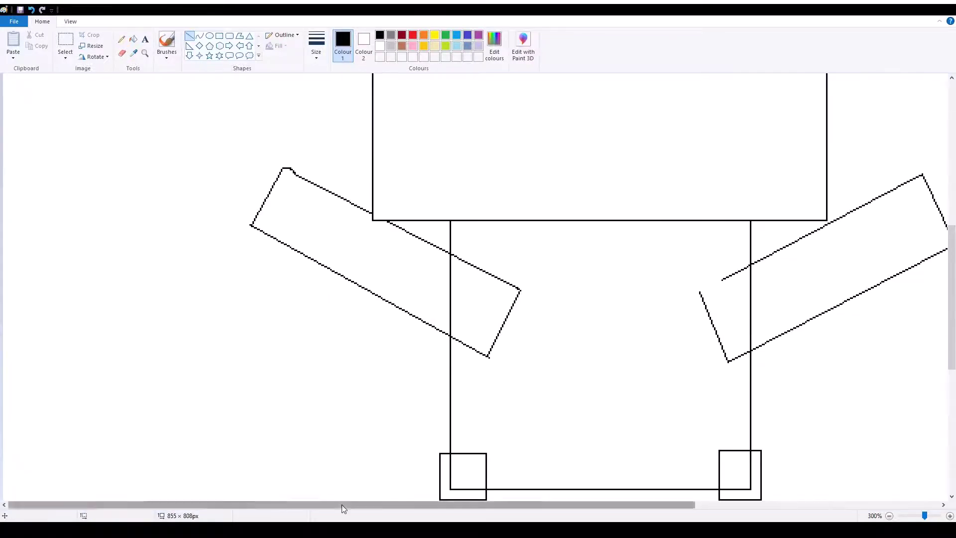
left_click_drag(342, 504, 563, 504)
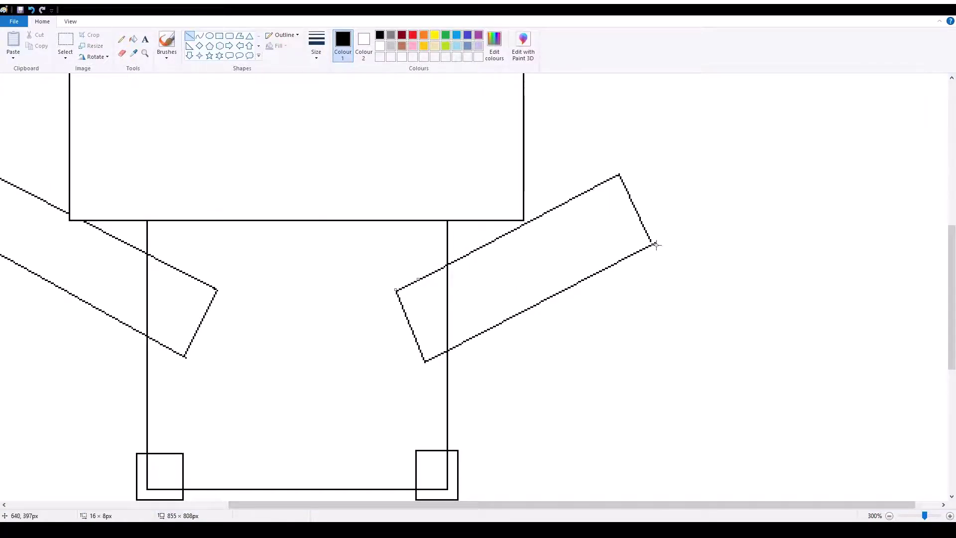
scroll(444, 318, "down", 1)
scroll(444, 317, "up", 5)
- Erase the body lines that run through the inside of both arms and both foot squares
left_click(125, 55)
scroll(273, 237, "down", 5)
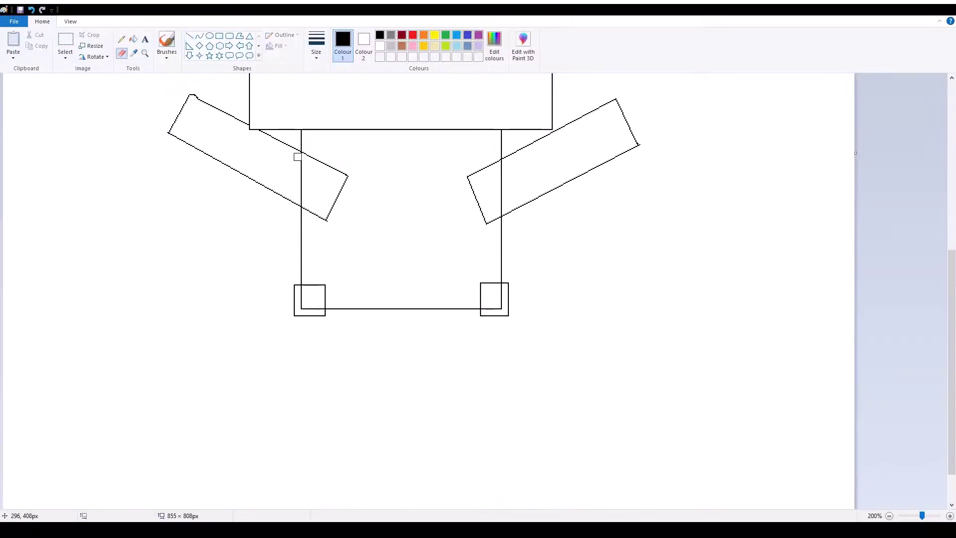
left_click_drag(297, 154, 306, 201)
left_click_drag(506, 162, 499, 215)
left_click_drag(301, 289, 318, 307)
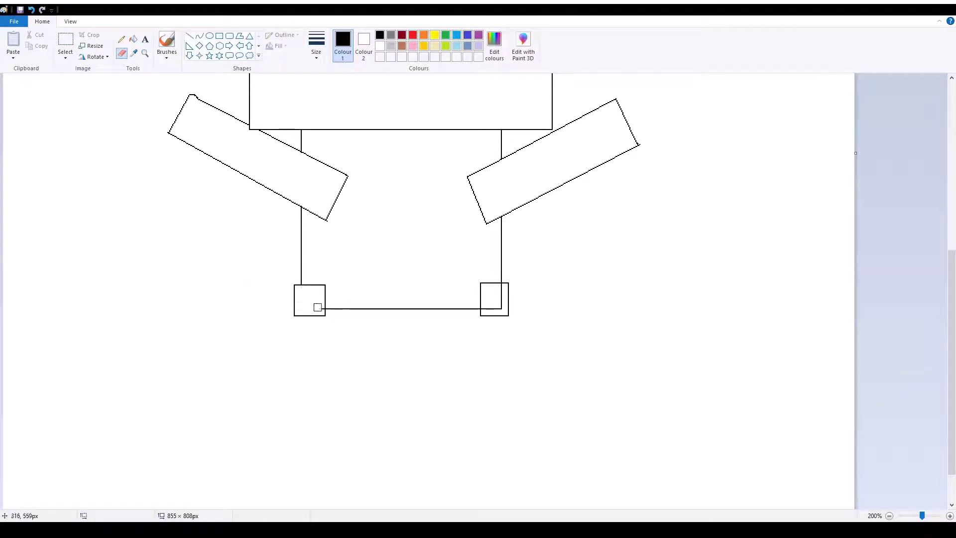
mouse_move(504, 308)
left_mouse_down()
mouse_move(485, 308)
mouse_move(499, 307)
mouse_move(502, 287)
left_mouse_up()
- Draw a straight horizontal line across the body, between the arms and the feet
scroll(429, 199, "up", 5)
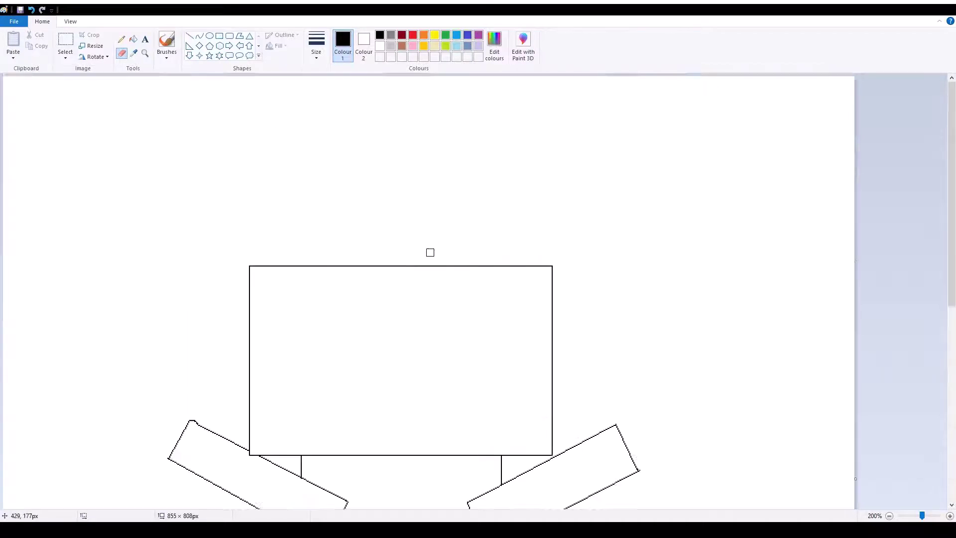
scroll(372, 321, "down", 2)
scroll(398, 197, "down", 2)
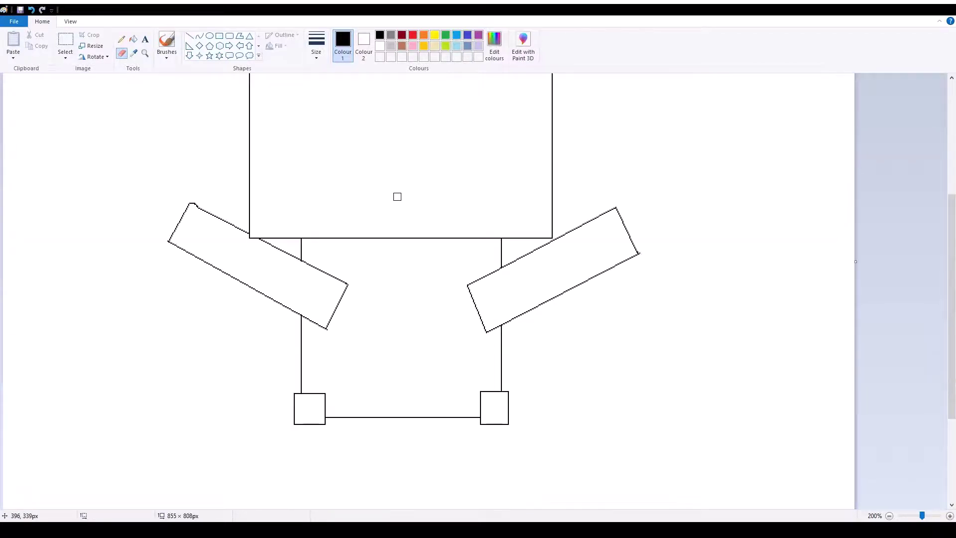
left_click(189, 36)
left_click_drag(302, 354, 501, 356)
scroll(468, 293, "up", 2)
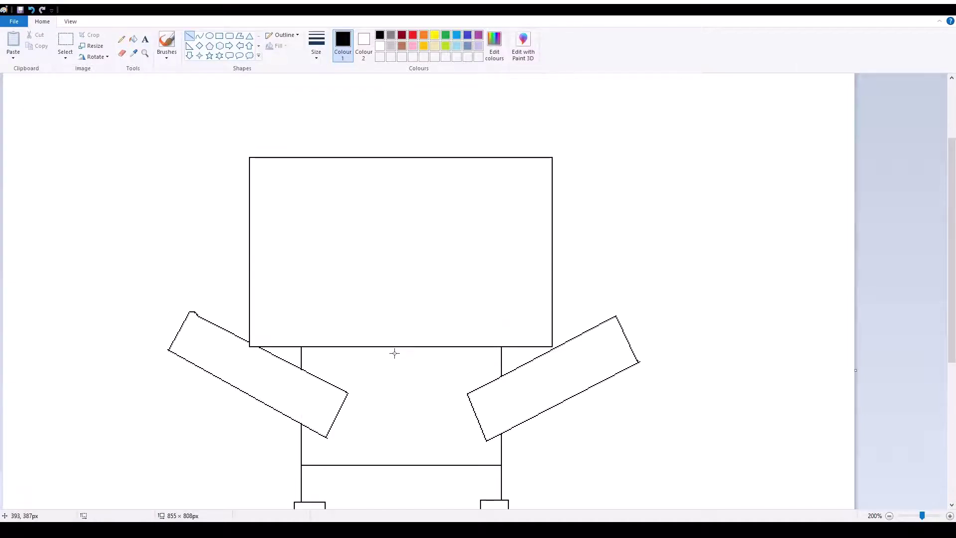
- Draw the hair outline with a side parting and a few strands inside the head, using a thick grey Pencil
left_click(121, 39)
left_click(393, 48)
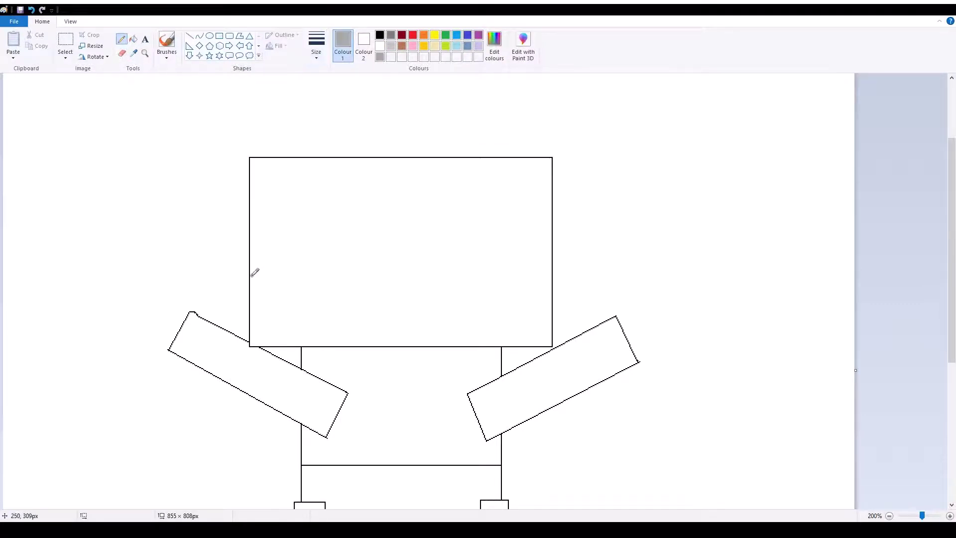
mouse_move(259, 270)
left_mouse_down()
mouse_move(281, 268)
mouse_move(258, 276)
mouse_move(288, 271)
mouse_move(271, 226)
mouse_move(294, 178)
left_mouse_up()
key("ctrl+z")
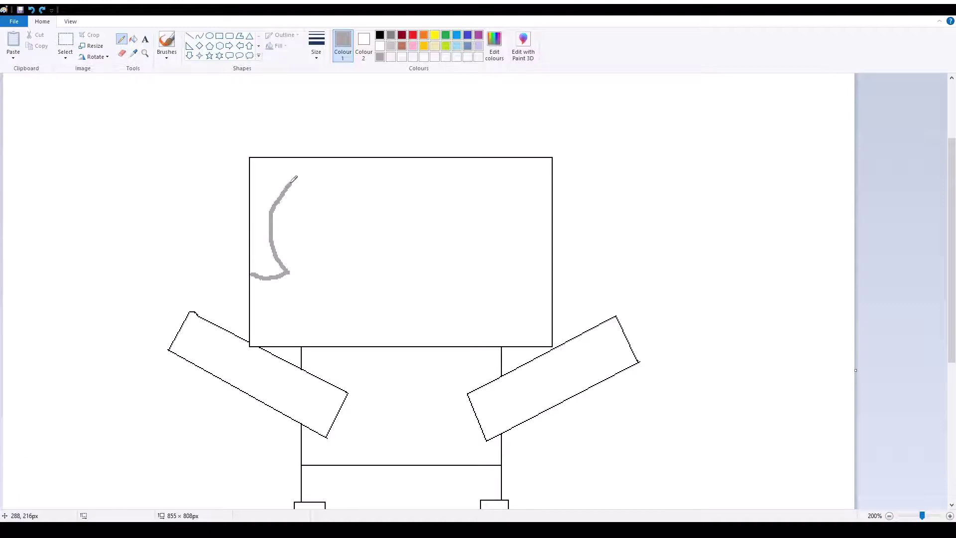
mouse_move(274, 230)
left_mouse_down()
mouse_move(347, 168)
mouse_move(369, 210)
mouse_move(499, 231)
left_mouse_up()
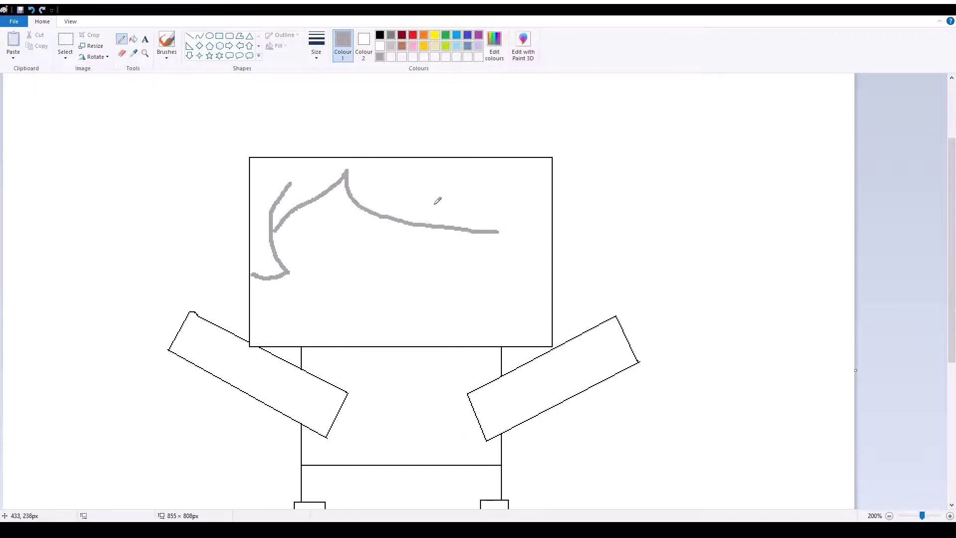
left_click_drag(432, 205, 507, 231)
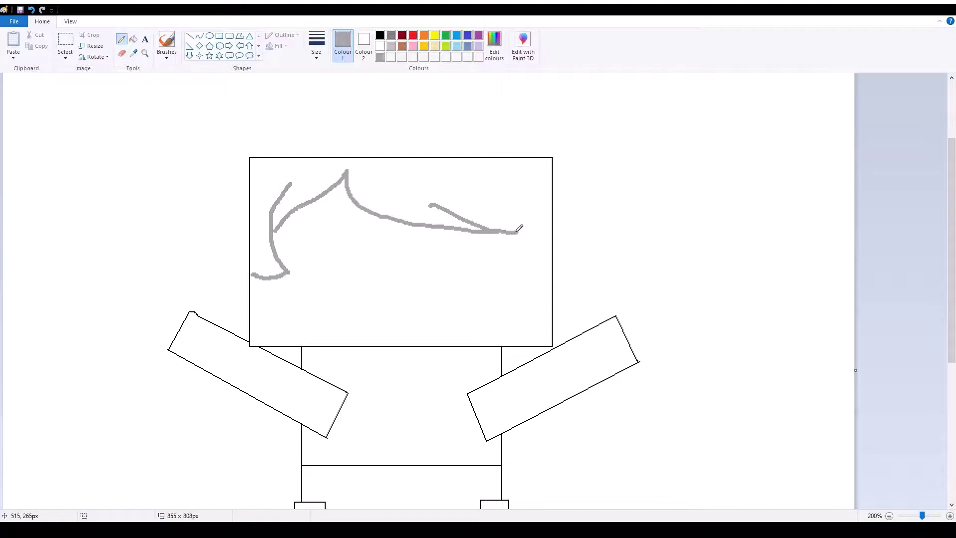
mouse_move(498, 199)
left_mouse_down()
mouse_move(518, 231)
mouse_move(509, 197)
mouse_move(520, 217)
mouse_move(522, 311)
mouse_move(504, 343)
mouse_move(551, 315)
left_mouse_up()
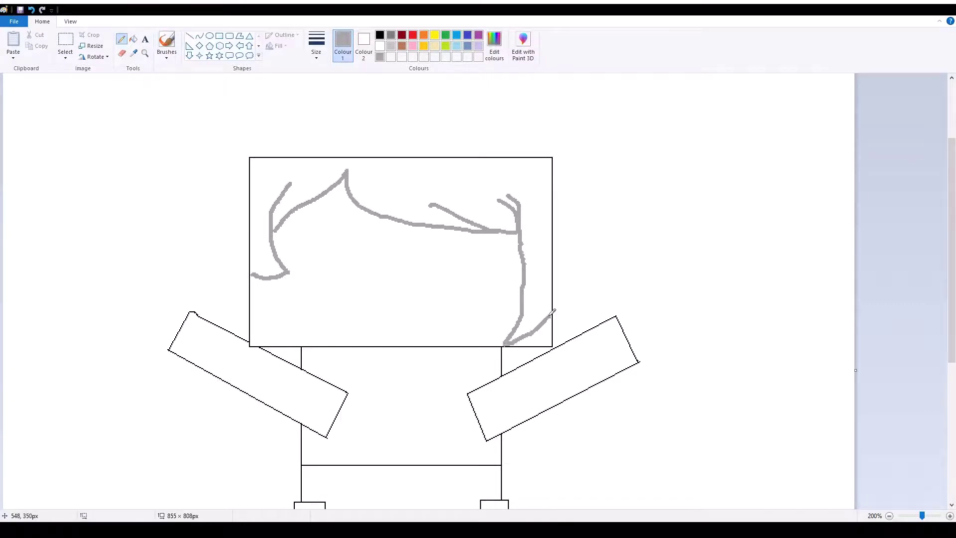
- Fill the hair area with a custom light grey that is paler than the hair outline
left_click(380, 34)
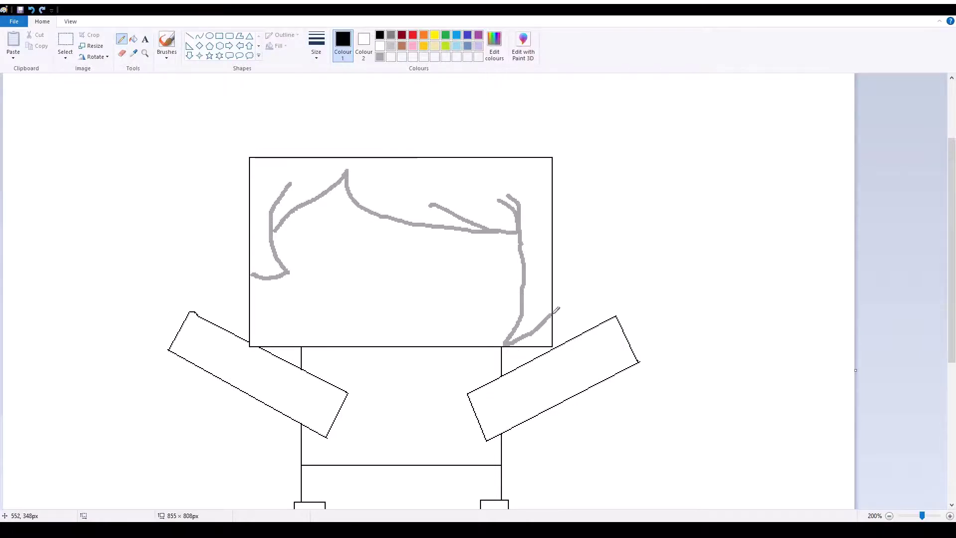
left_click(391, 46)
left_click(134, 38)
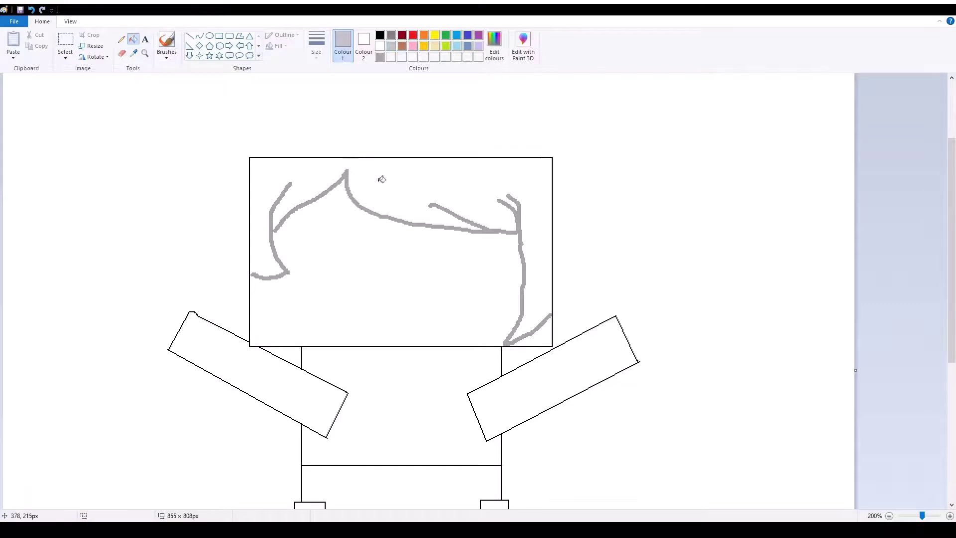
left_click(380, 178)
left_click(392, 57)
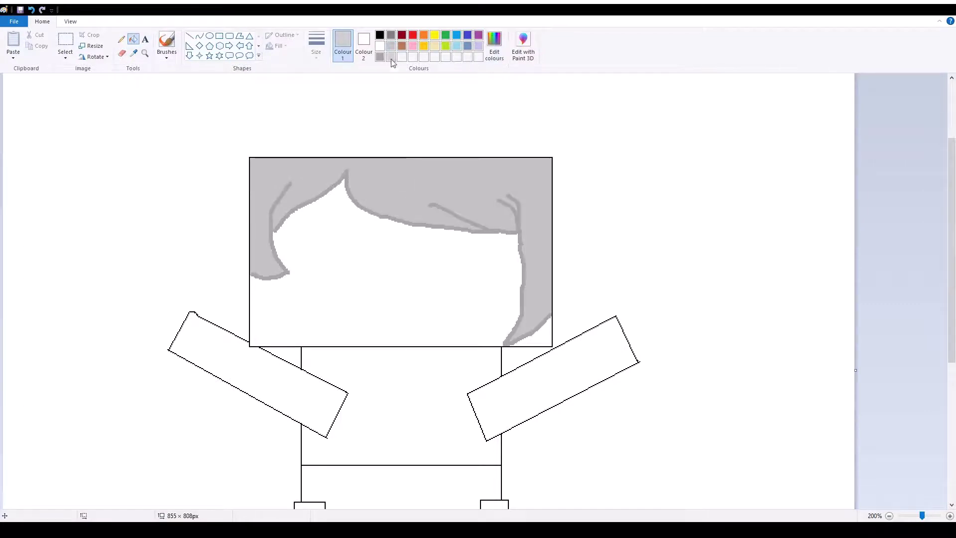
left_click(419, 177)
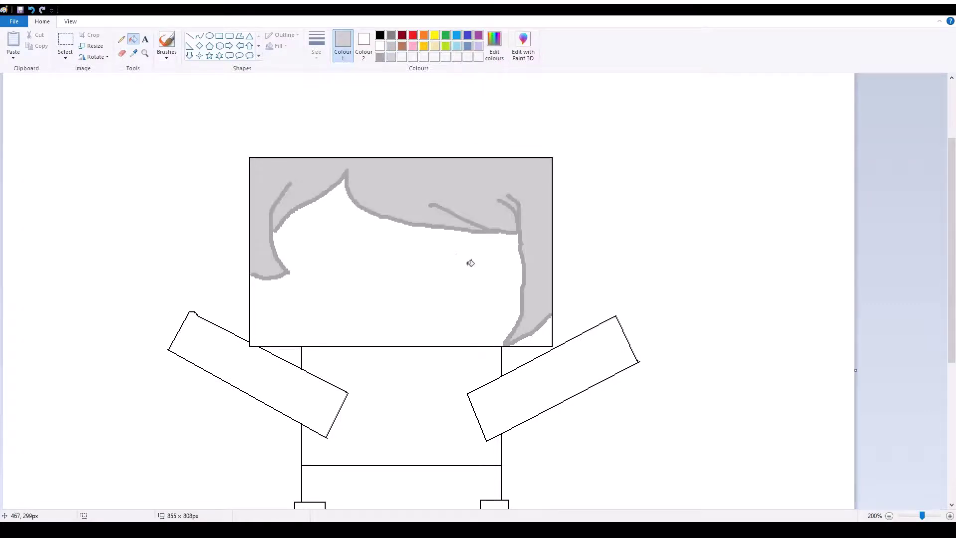
- Draw two small black eyes with lashes and a short eyebrow above each with the Pencil
left_click(380, 36)
left_click(121, 39)
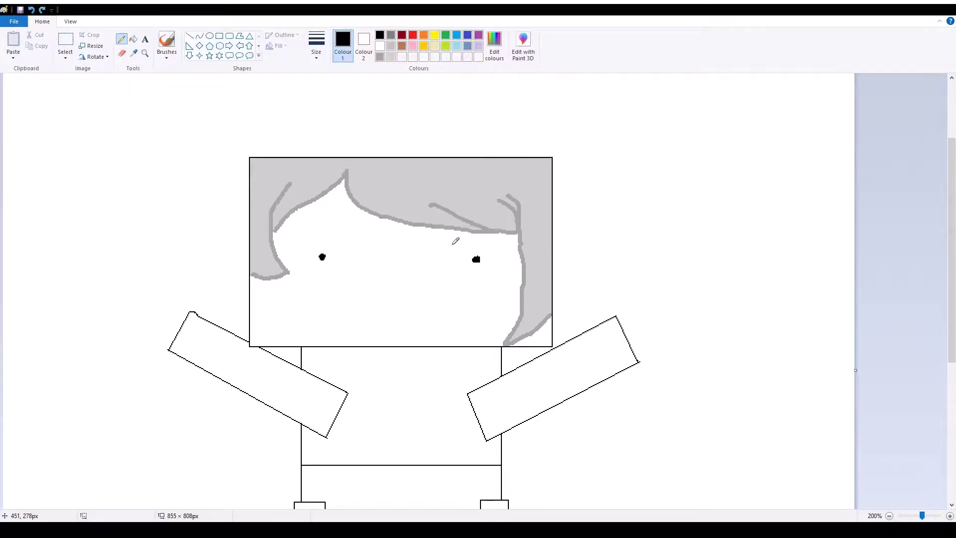
left_click_drag(309, 233, 314, 229)
key("ctrl+z")
left_click_drag(305, 229, 316, 224)
left_click_drag(480, 259, 484, 256)
mouse_move(385, 296)
left_mouse_down()
mouse_move(401, 294)
mouse_move(381, 309)
left_mouse_up()
key("ctrl+z")
key("ctrl+z")
key("ctrl+z")
- Draw a small open mouth with a flat upper edge in black, centred on the lower face
scroll(432, 387, "up", 2)
scroll(488, 364, "down", 5)
left_click_drag(298, 504, 489, 504)
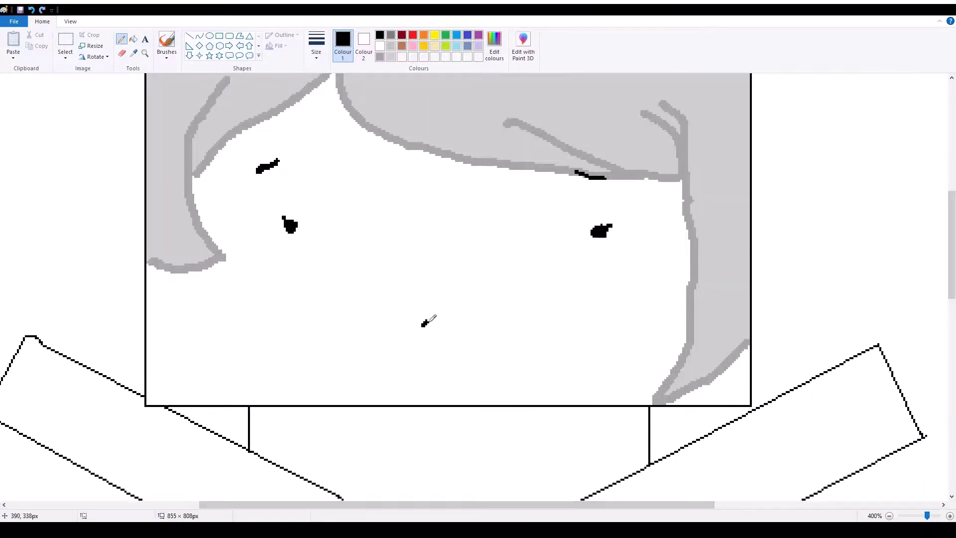
mouse_move(418, 323)
left_mouse_down()
mouse_move(440, 326)
mouse_move(433, 338)
mouse_move(418, 321)
left_mouse_up()
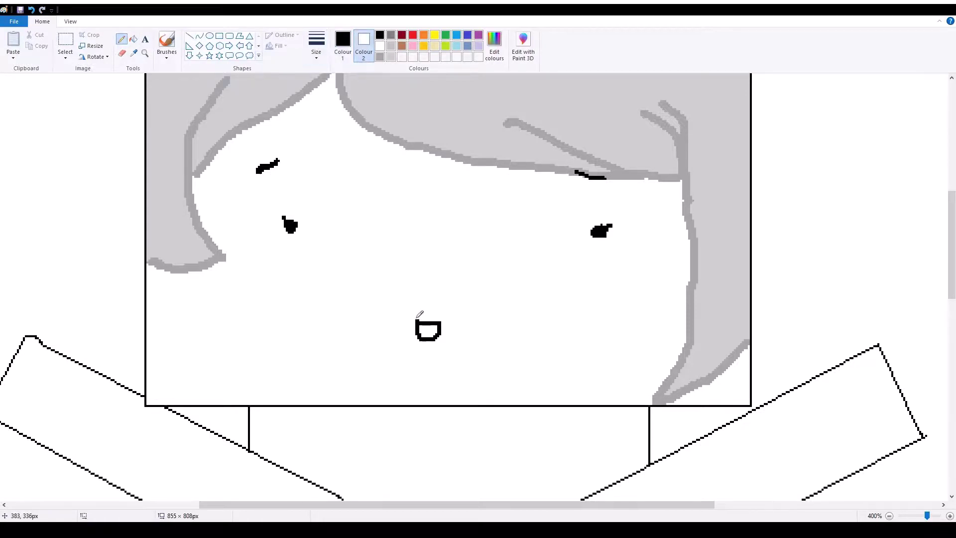
- Fill the face with a custom pale cream skin colour
left_click(342, 45)
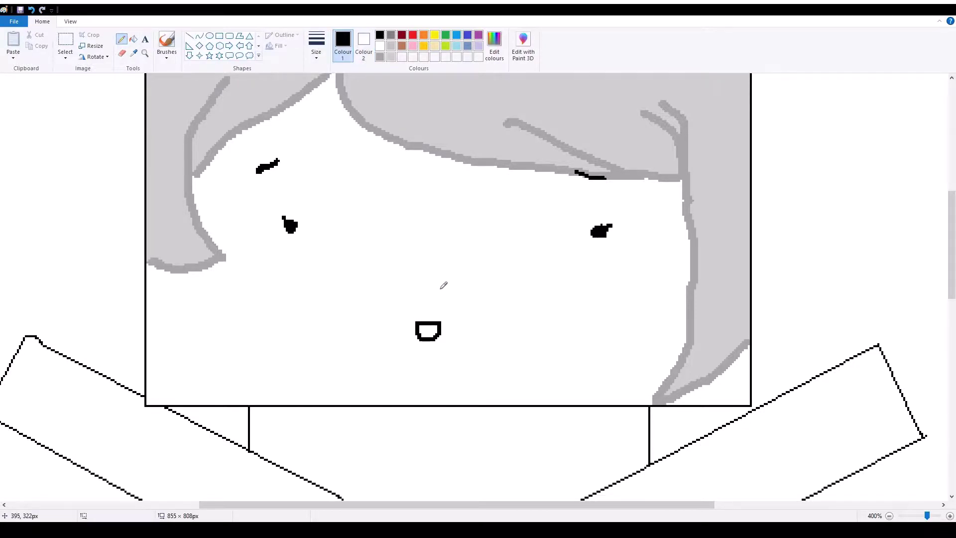
left_click(402, 56)
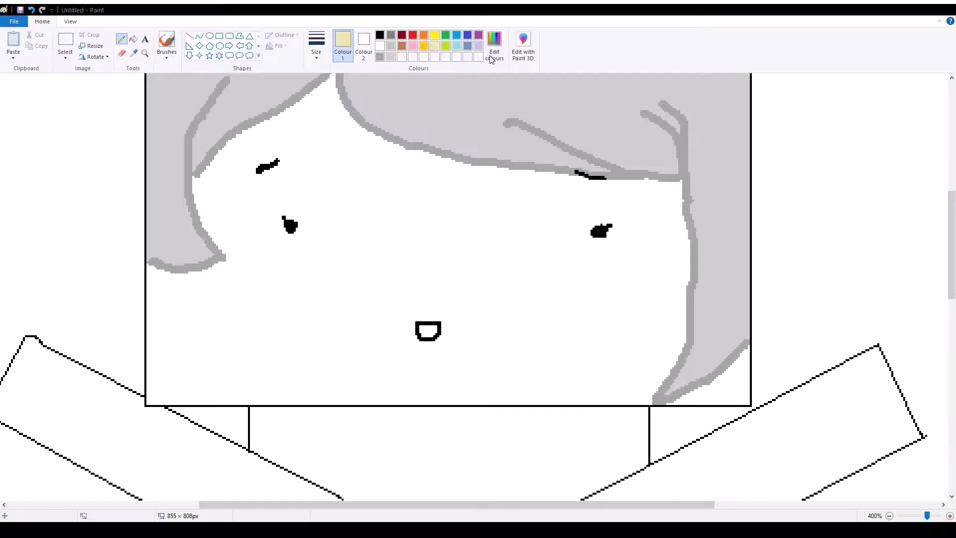
left_click(133, 39)
left_click(436, 248)
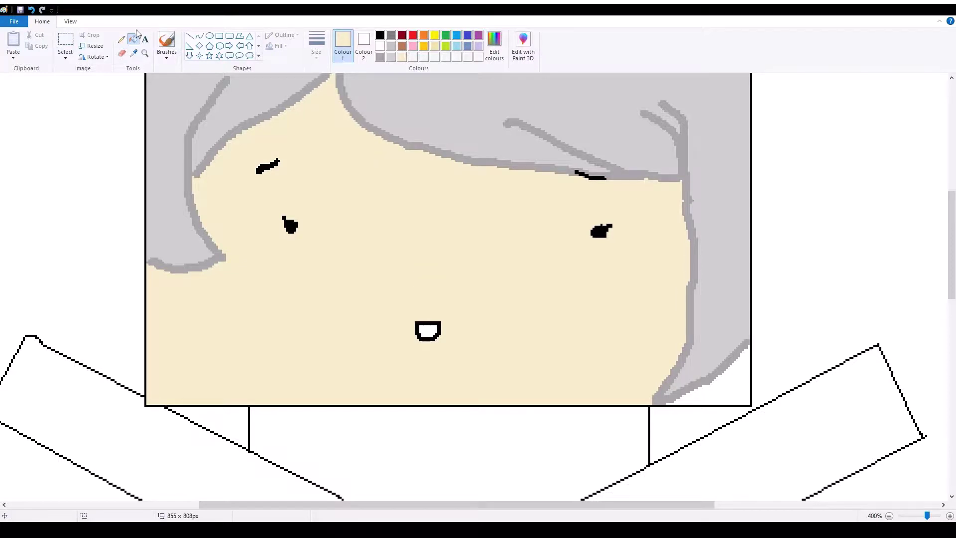
- Draw a pink blush spot on each cheek and fill the mouth with the same pink
left_click(121, 39)
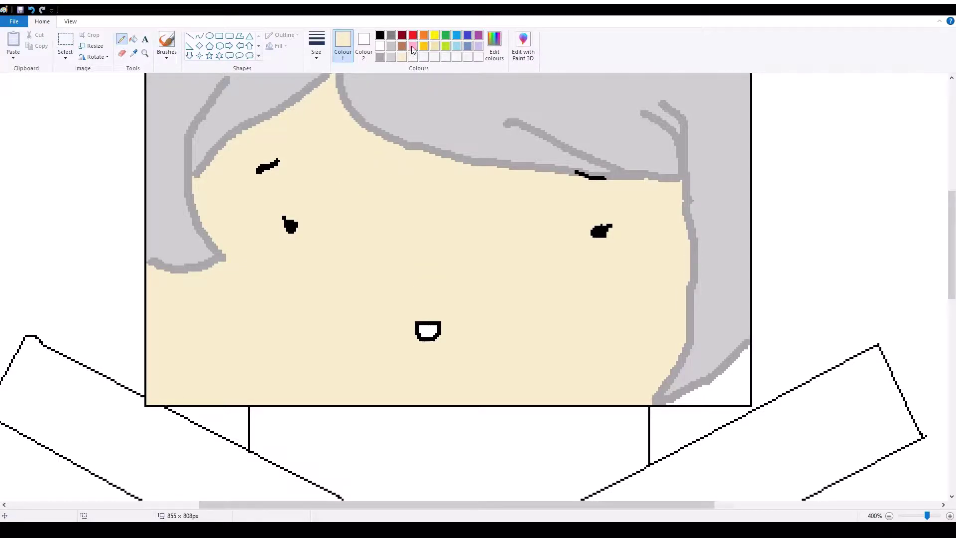
left_click(413, 46)
left_click_drag(240, 245, 243, 252)
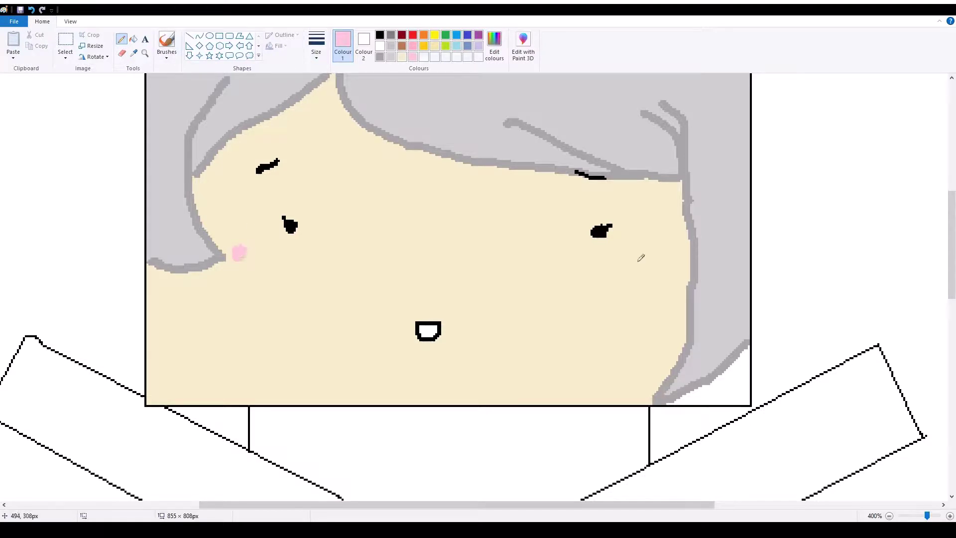
left_click_drag(638, 259, 629, 256)
left_click(133, 39)
left_click(428, 331)
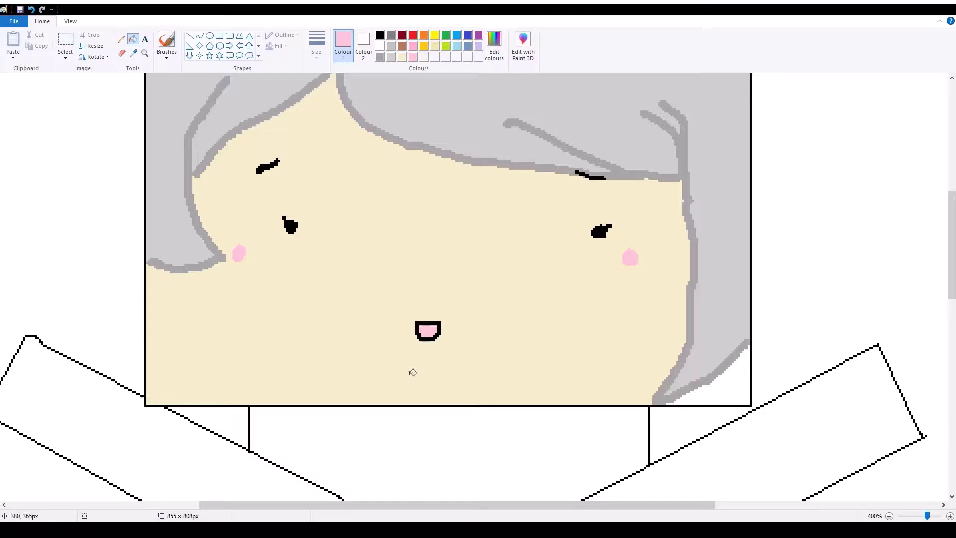
scroll(413, 372, "down", 2)
scroll(412, 369, "up", 2)
scroll(410, 344, "down", 2)
scroll(405, 341, "up", 2)
- Enlarge both eyes into round black dots and add a short lash at each outer corner
left_click(380, 34)
left_click(121, 39)
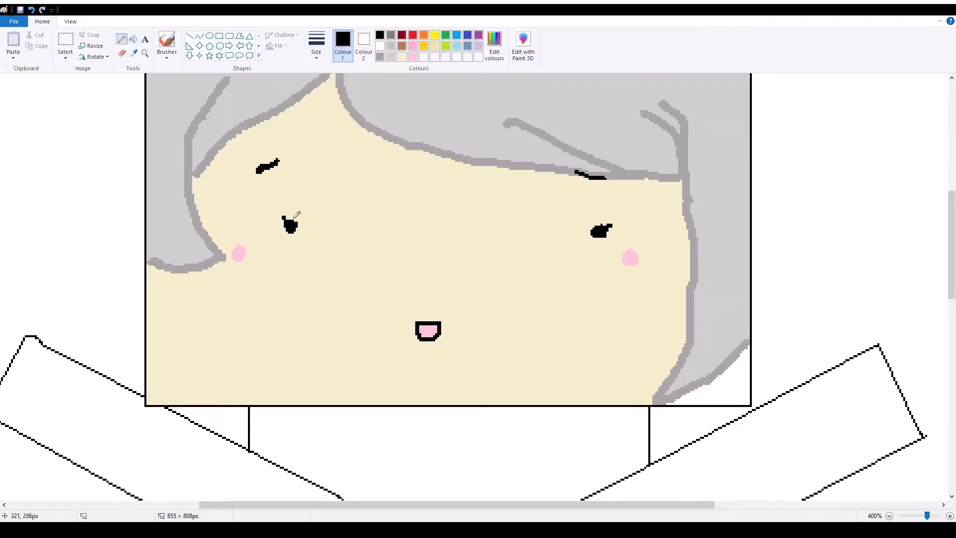
left_click_drag(296, 216, 302, 227)
left_click_drag(600, 219, 598, 234)
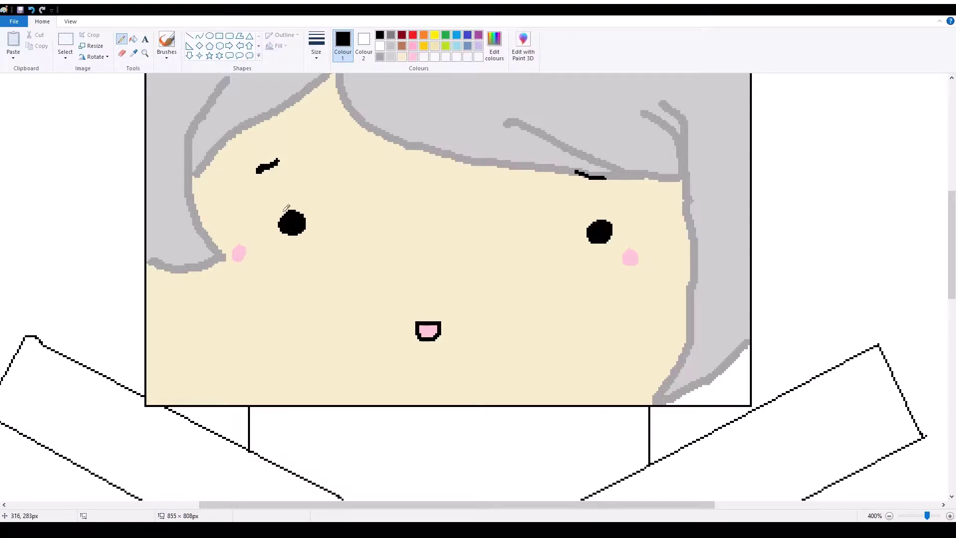
left_click_drag(287, 207, 277, 208)
left_click_drag(615, 208, 610, 222)
scroll(448, 250, "down", 2)
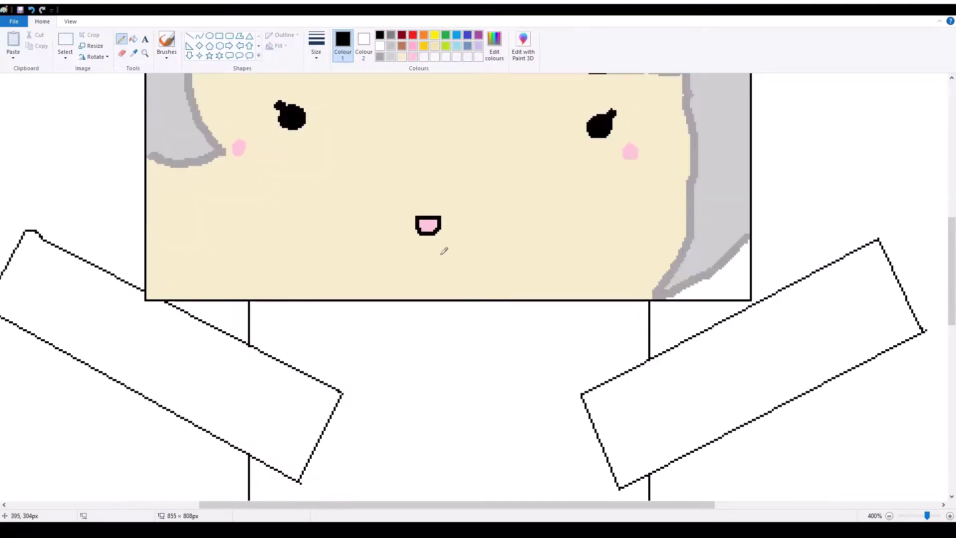
- Draw a black zigzag finger line across the outer end of each arm
left_click_drag(372, 504, 334, 504)
left_click(86, 320)
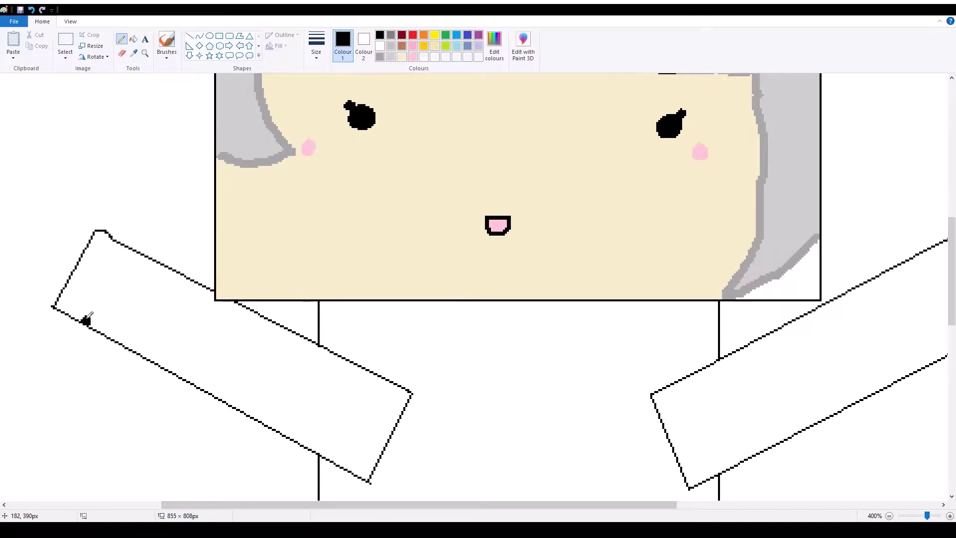
mouse_move(86, 320)
left_mouse_down()
mouse_move(79, 299)
mouse_move(100, 259)
mouse_move(103, 268)
mouse_move(112, 255)
mouse_move(141, 256)
left_mouse_up()
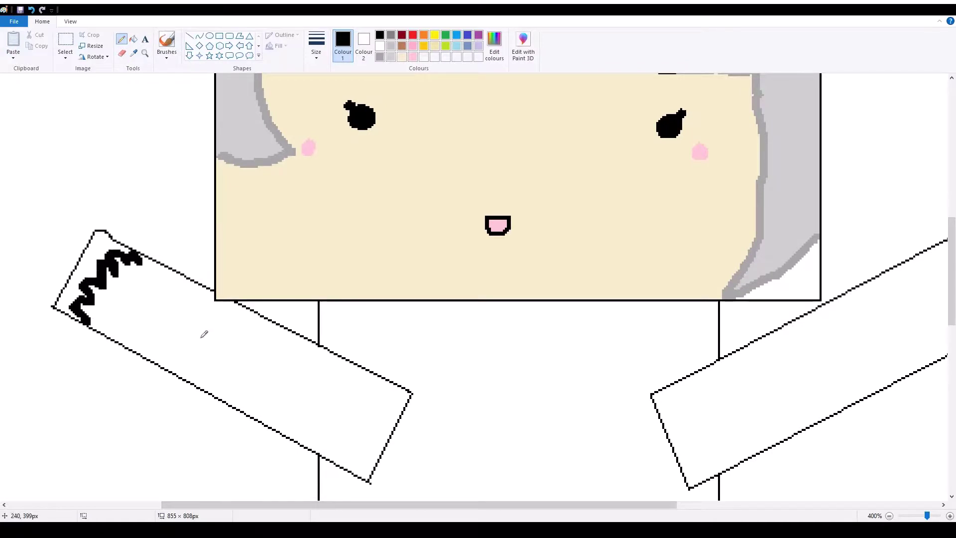
left_click_drag(419, 504, 620, 504)
mouse_move(527, 281)
left_mouse_down()
mouse_move(543, 267)
mouse_move(573, 293)
mouse_move(580, 333)
left_mouse_up()
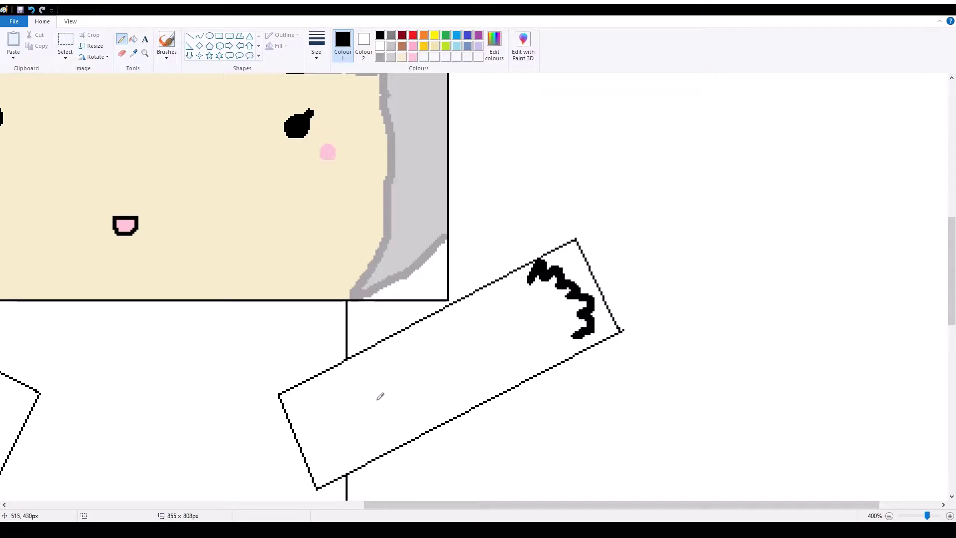
- Rule a pale blue line across the left arm near its inner end and fill the cuff with the same pale blue
scroll(239, 387, "left", 5)
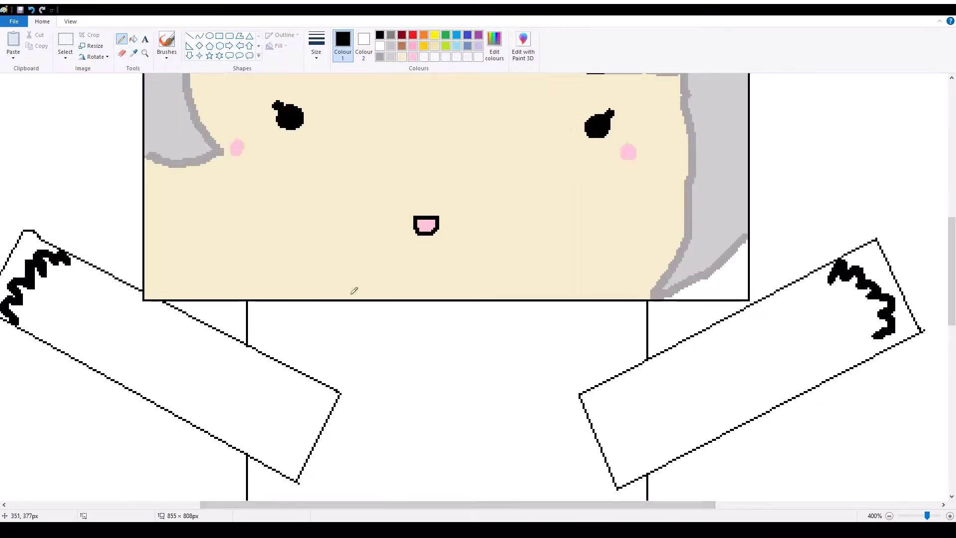
left_click(457, 46)
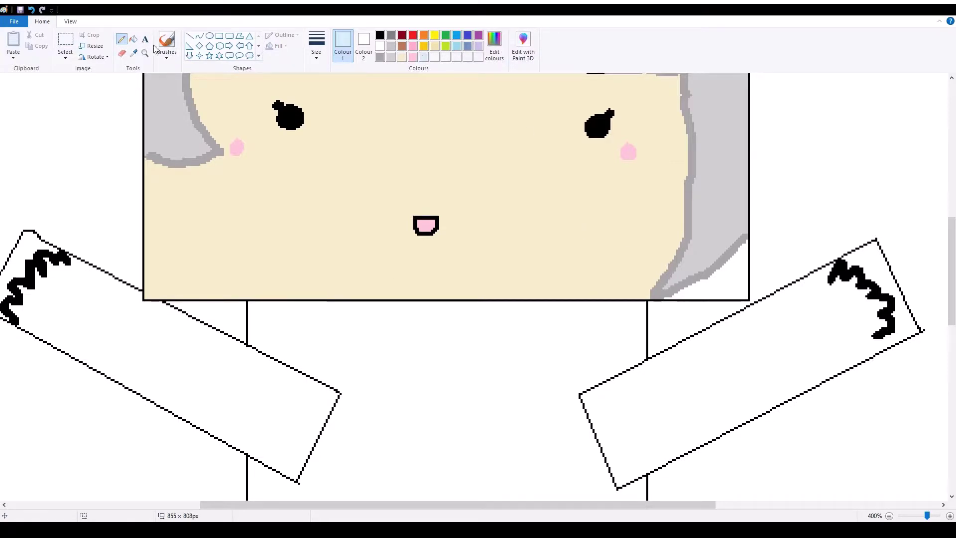
left_click(189, 36)
left_click_drag(234, 445, 275, 362)
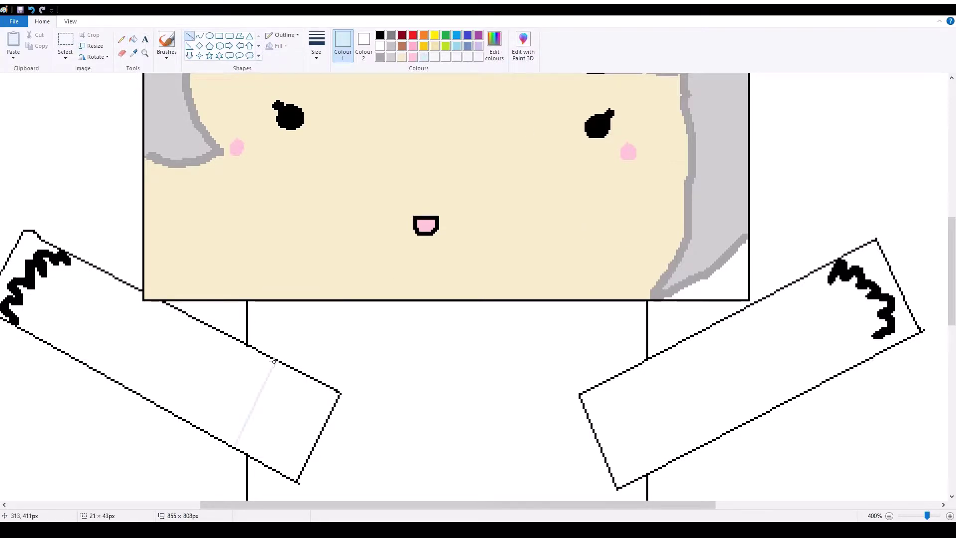
left_click(133, 39)
left_click(293, 408)
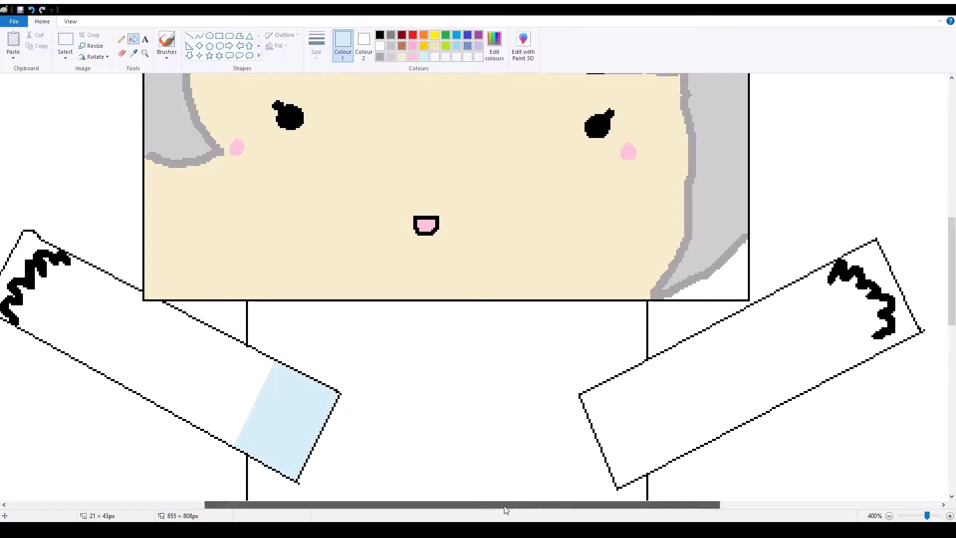
- Rule a matching pale blue cuff line across the right arm near its inner end
left_click_drag(448, 504, 580, 505)
left_click(189, 36)
left_click_drag(459, 445, 418, 357)
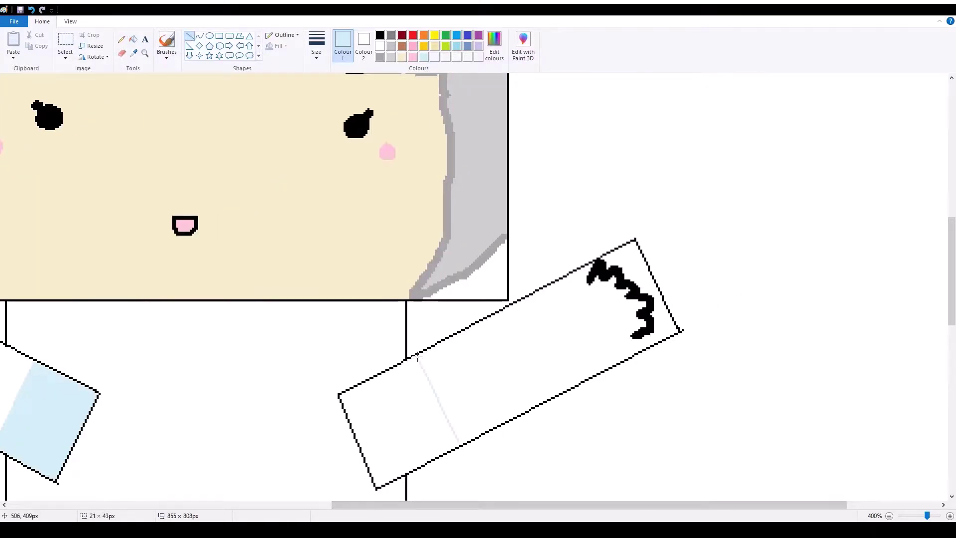
left_click(133, 39)
left_click(399, 417)
key("ctrl+z")
- Close the gap where the right cuff line meets the arm's upper edge and fill the cuff pale blue
left_click(121, 39)
left_click(420, 353)
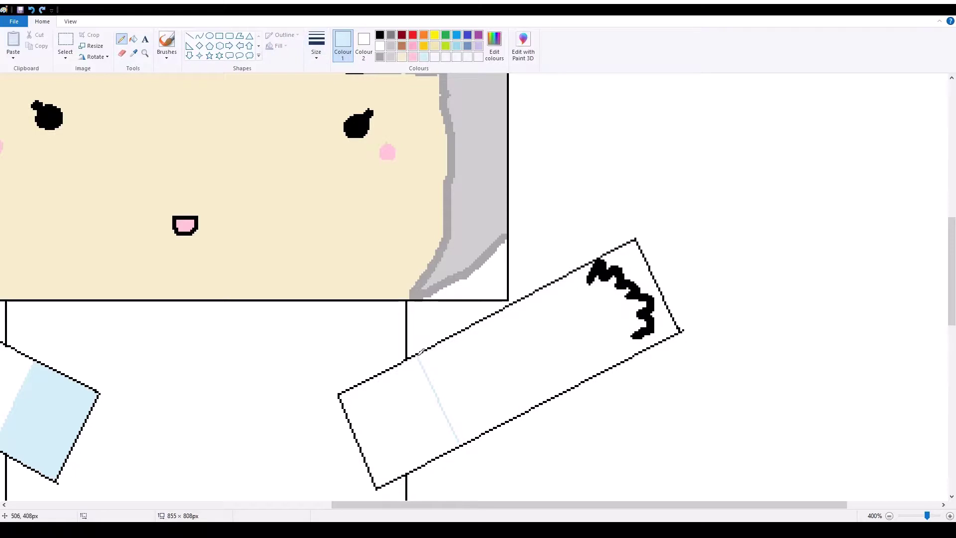
left_click(133, 39)
left_click(459, 437)
key("ctrl+z")
left_click(133, 38)
left_click(384, 413)
- Draw a black bow outline under the chin with two loops, a round knot and three hanging tails
left_click(380, 34)
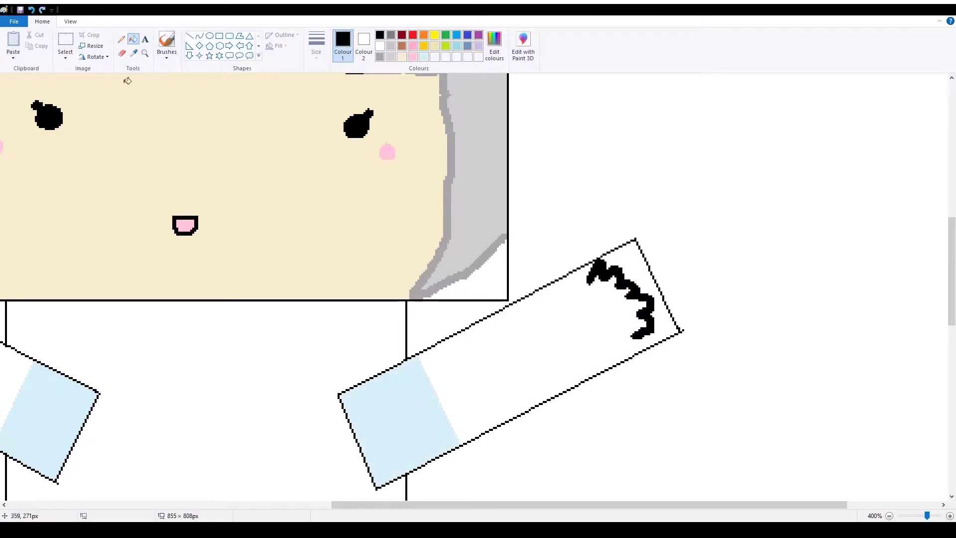
left_click(121, 39)
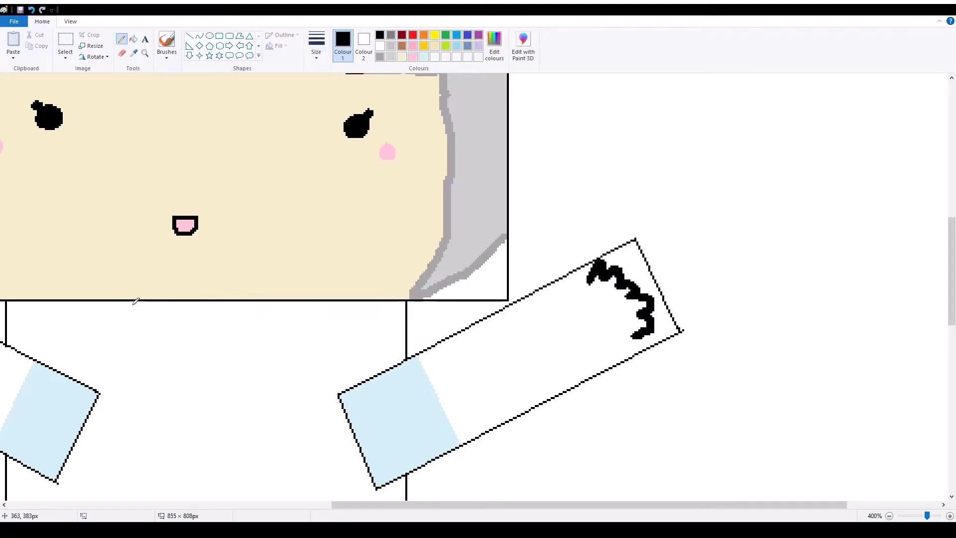
mouse_move(134, 300)
left_mouse_down()
mouse_move(127, 315)
mouse_move(160, 338)
mouse_move(190, 326)
left_mouse_up()
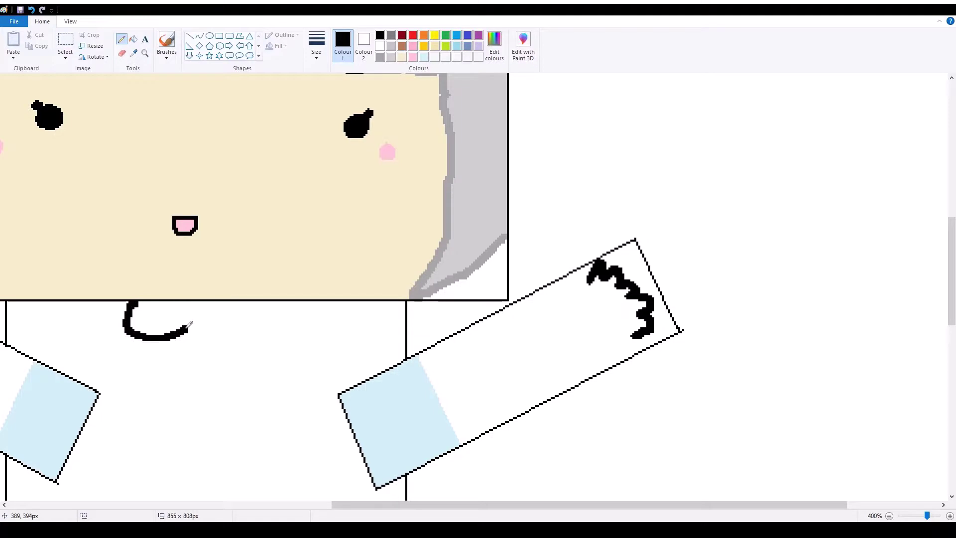
mouse_move(267, 302)
left_mouse_down()
mouse_move(264, 314)
mouse_move(222, 325)
mouse_move(188, 318)
mouse_move(193, 335)
mouse_move(159, 374)
mouse_move(154, 401)
mouse_move(175, 401)
mouse_move(197, 326)
mouse_move(221, 378)
mouse_move(248, 398)
mouse_move(225, 331)
left_mouse_up()
left_click_drag(190, 384, 219, 399)
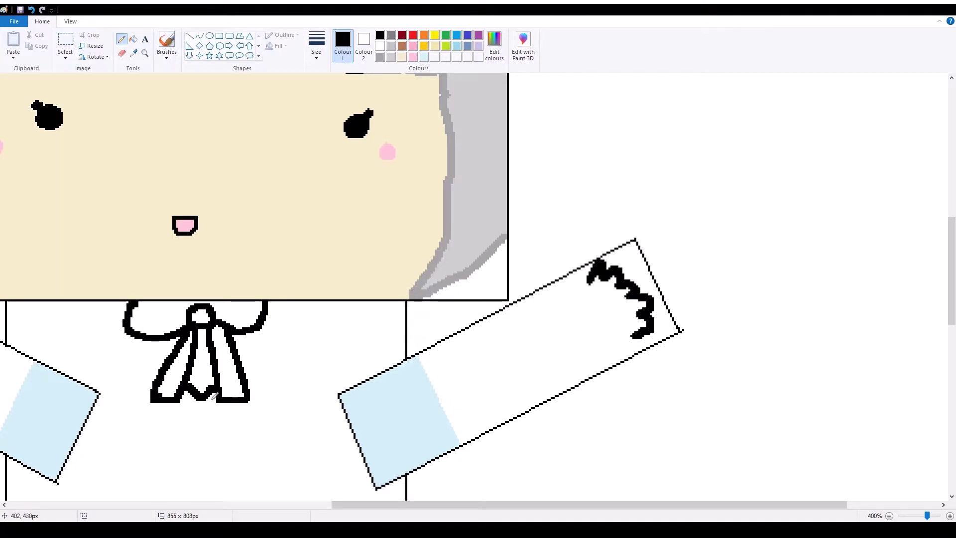
- Fill the bow's loops, knot and two outer tails with a custom pale yellow
scroll(205, 401, "down", 3)
left_click_drag(358, 504, 273, 504)
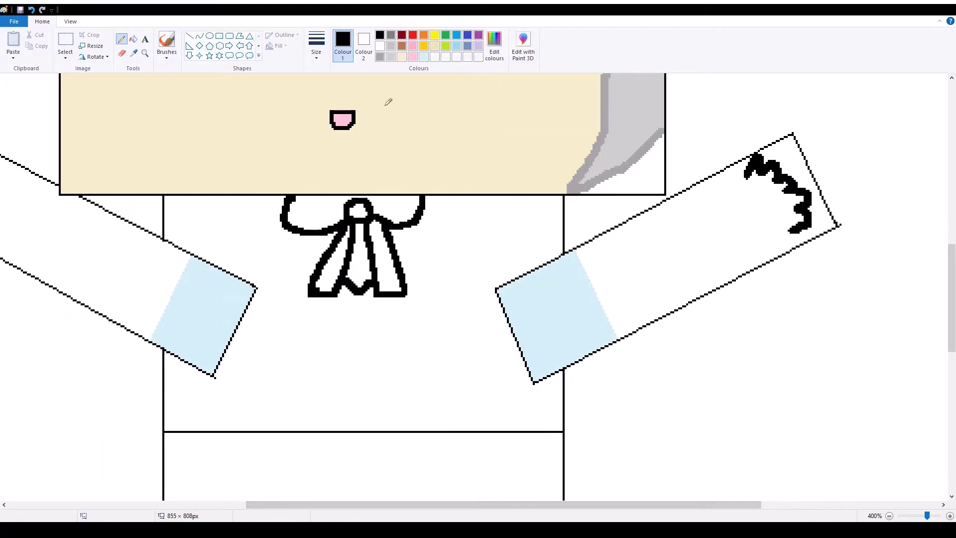
left_click(436, 36)
left_click(133, 39)
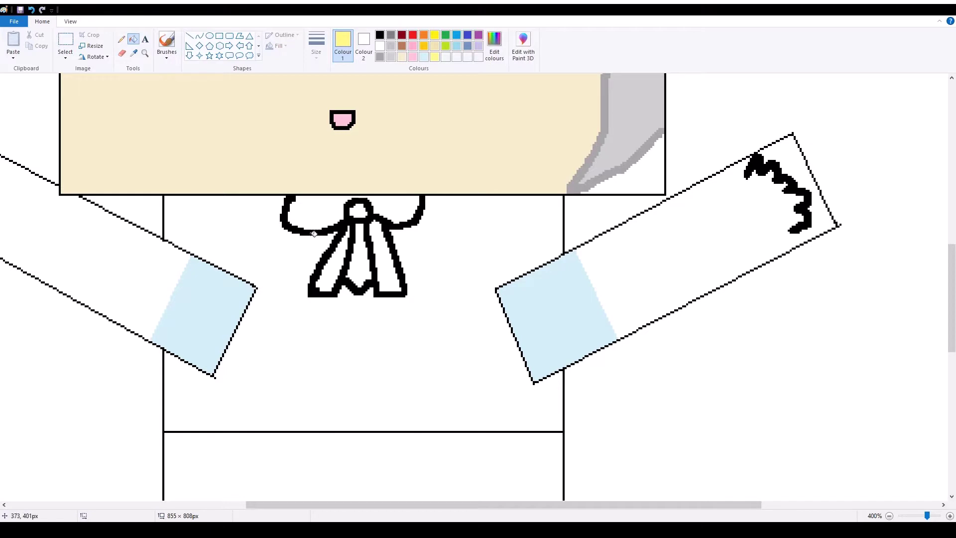
left_click(327, 209)
left_click(342, 260)
left_click(387, 266)
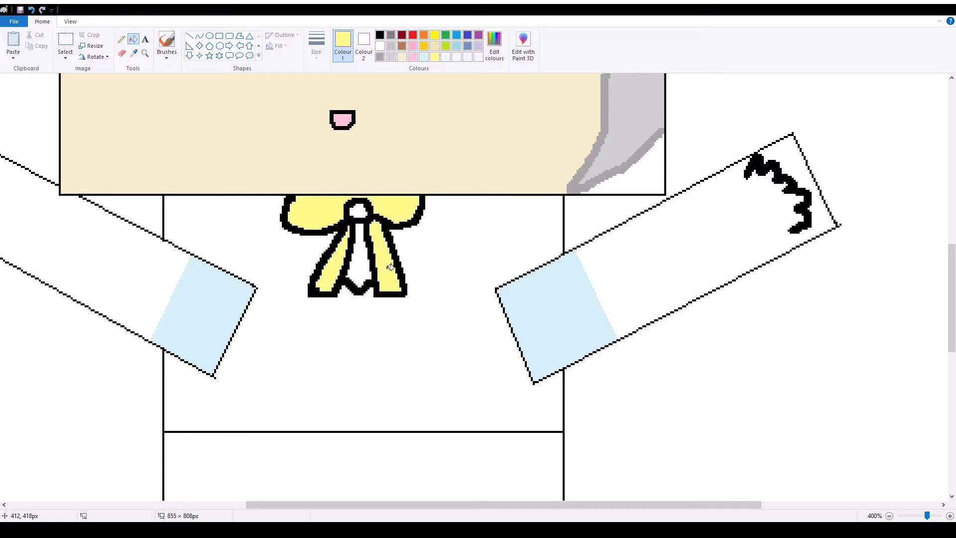
left_click(358, 210)
- Draw a black fold line across the bow's right loop and fill the loop's outer part and the middle tail pale blue
left_click(121, 39)
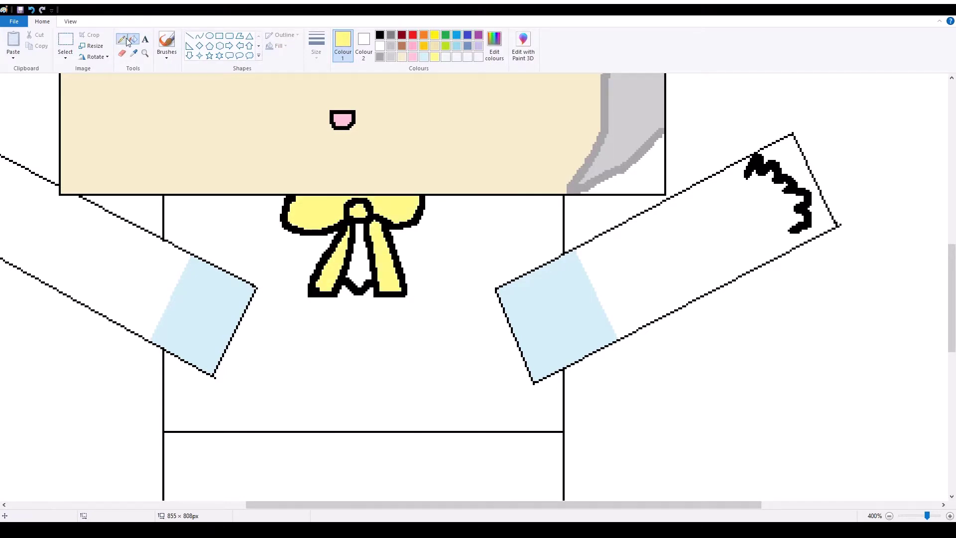
left_click(379, 35)
left_click_drag(394, 220, 402, 193)
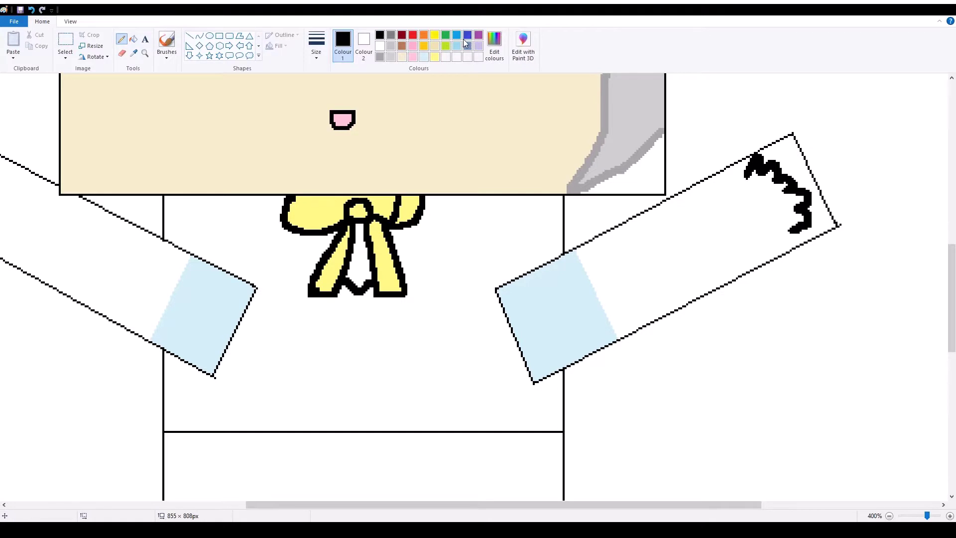
left_click(457, 45)
left_click(133, 39)
left_click(412, 206)
left_click(352, 270)
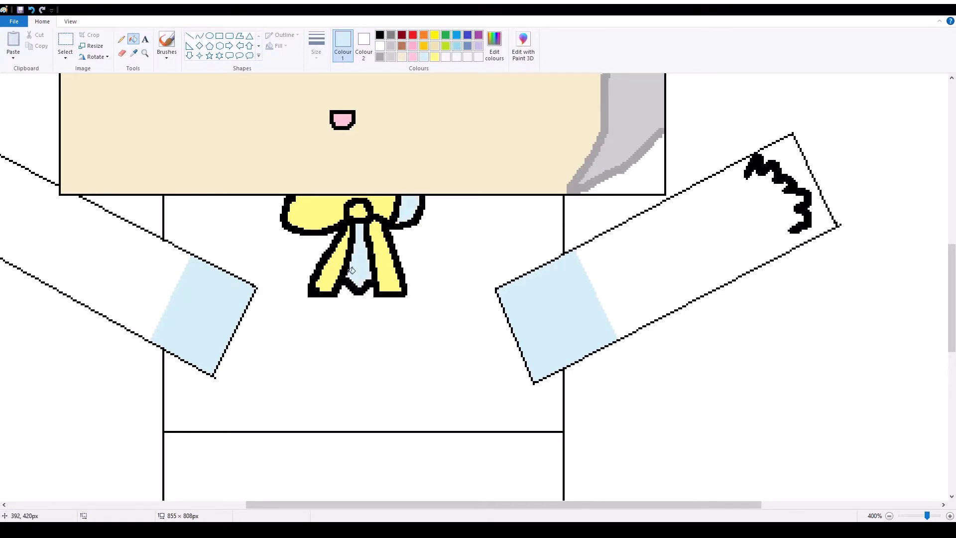
- Draw a small round button with a black outline and solid pale yellow fill on each cuff
left_click(209, 36)
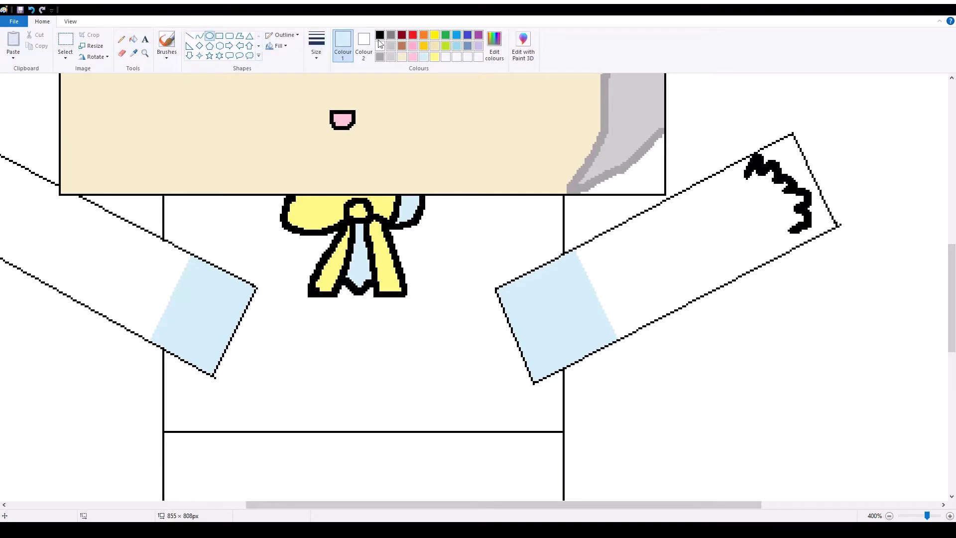
left_click(380, 34)
left_click(363, 47)
left_click(435, 56)
mouse_move(549, 307)
left_mouse_down()
mouse_move(574, 332)
mouse_move(555, 318)
left_mouse_up()
left_click(278, 46)
left_click(294, 68)
mouse_move(199, 300)
left_mouse_down()
mouse_move(220, 323)
mouse_move(208, 320)
left_mouse_up()
left_click(363, 363)
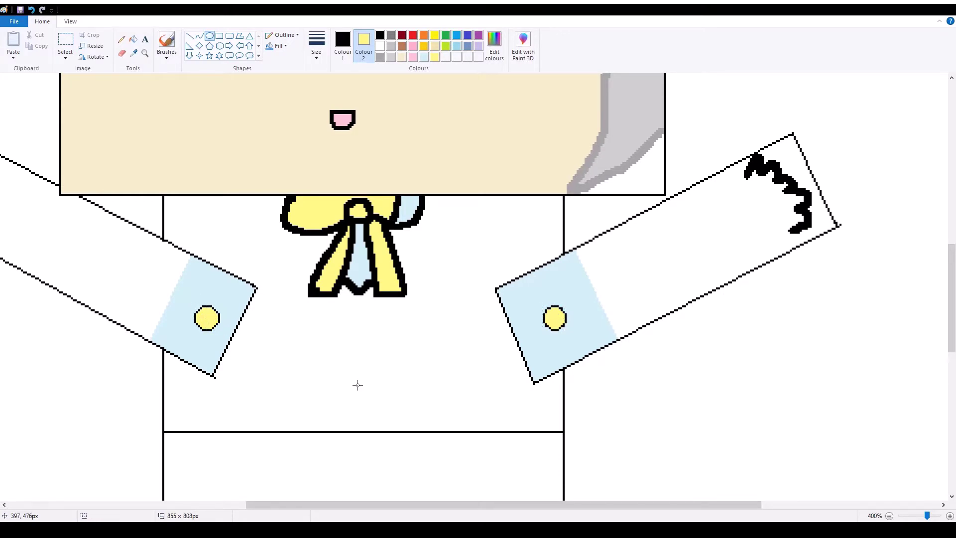
- Fill the lower section of the body with a custom medium blue as the skirt
scroll(357, 385, "down", 3)
left_click(467, 46)
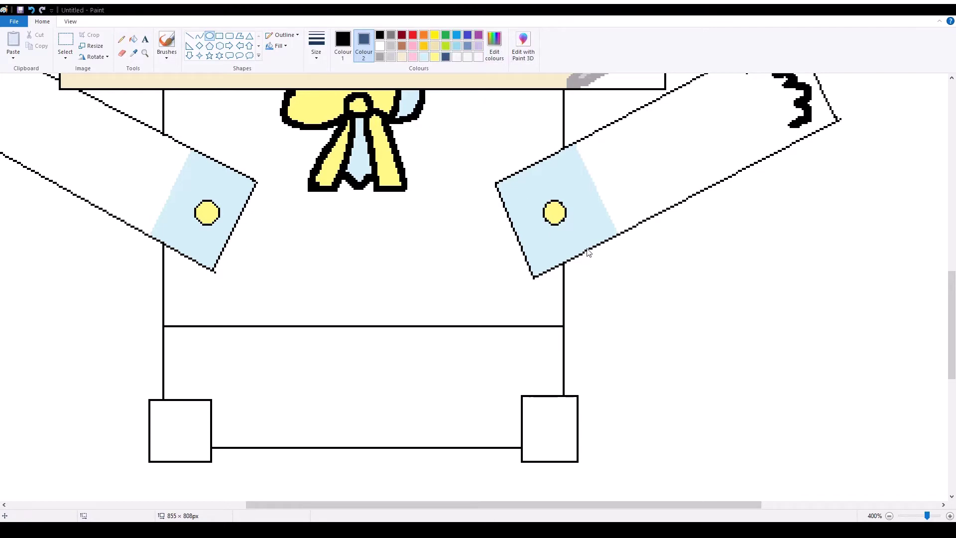
left_click(342, 43)
left_click(446, 56)
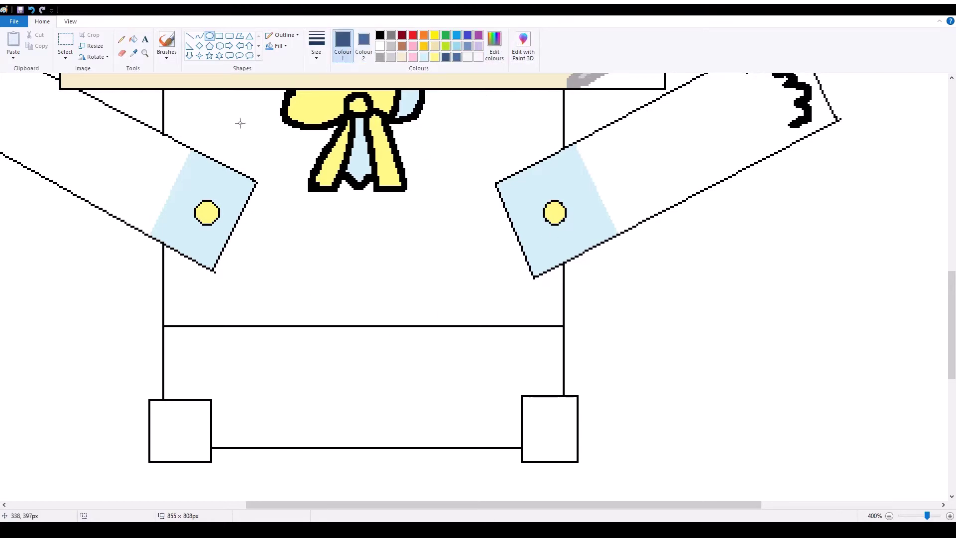
left_click(133, 39)
left_click(457, 57)
left_click(387, 355)
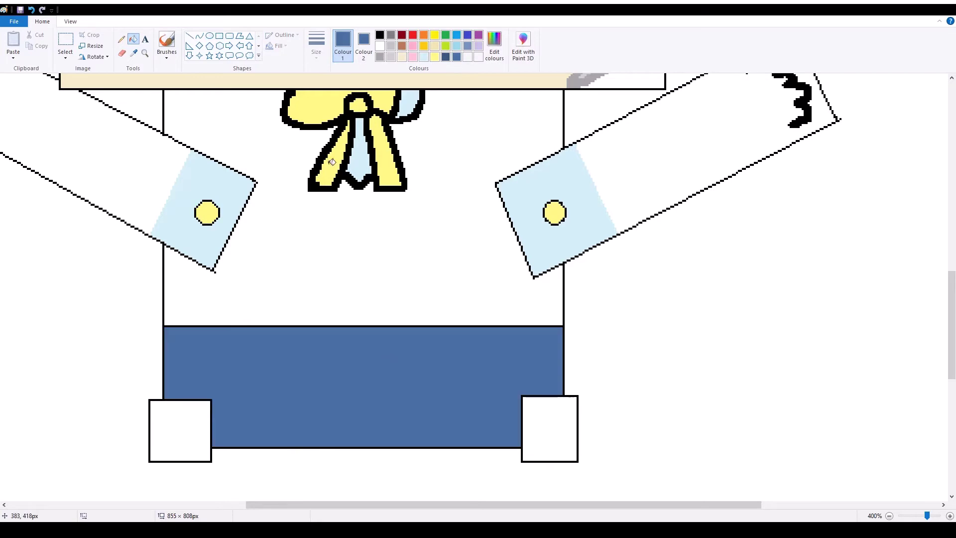
- Draw seven vertical pleat lines in a darker custom blue across the skirt
left_click(446, 57)
left_click(121, 39)
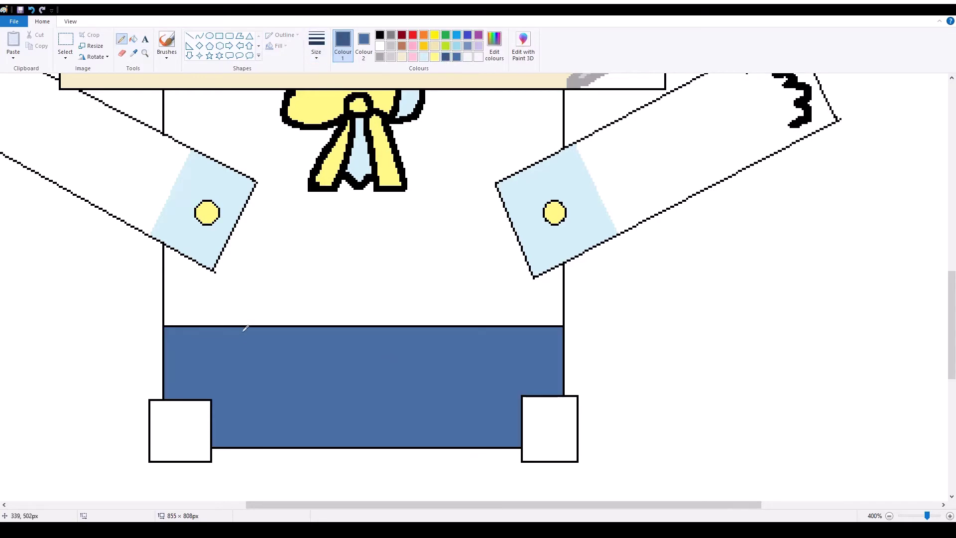
left_click_drag(241, 330, 244, 441)
left_click_drag(283, 331, 280, 433)
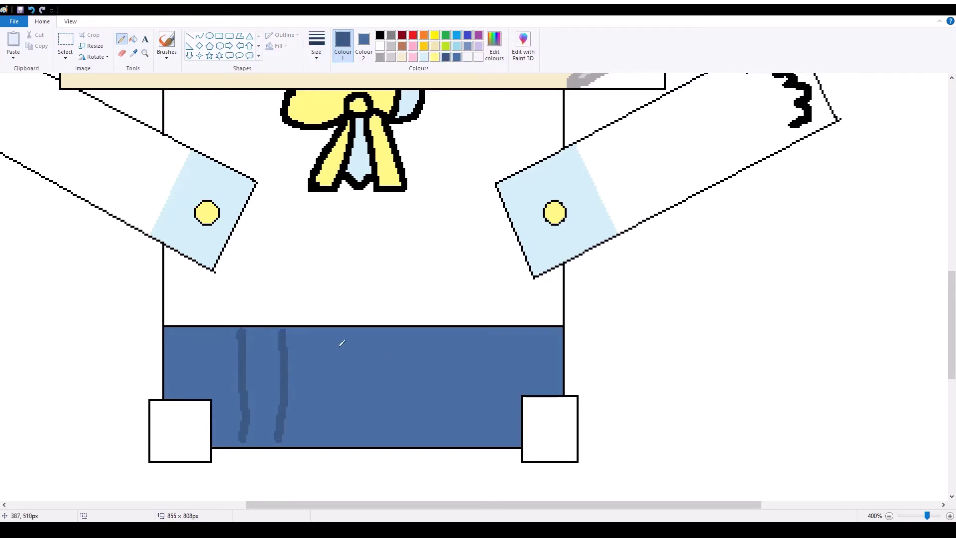
left_click_drag(329, 331, 332, 441)
left_click_drag(373, 333, 375, 443)
left_click_drag(411, 334, 410, 443)
left_click_drag(442, 332, 443, 441)
left_click_drag(477, 443, 481, 331)
- Fill both feet and both arms with the pale cream skin colour
left_click(133, 39)
left_click(402, 56)
left_click(550, 428)
left_click(176, 432)
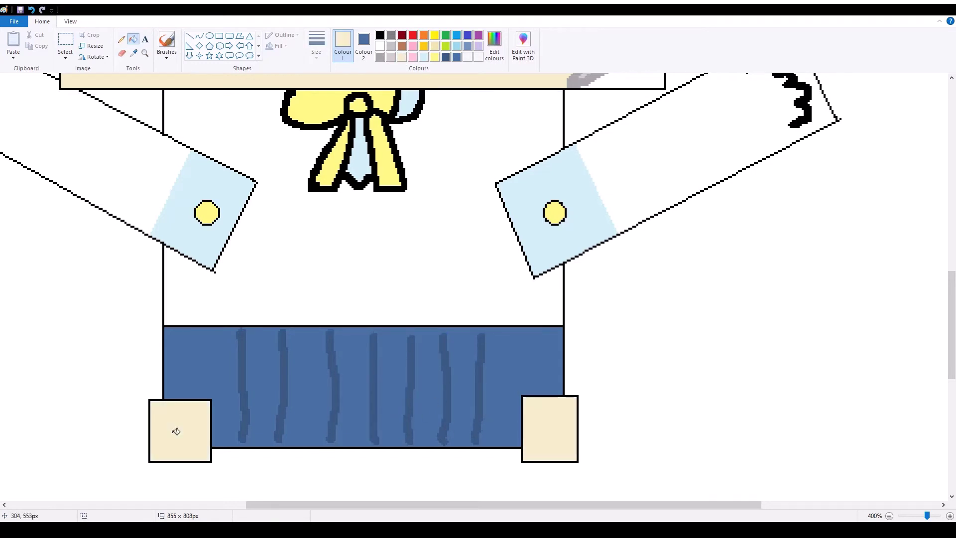
left_click(99, 150)
left_click(672, 165)
scroll(473, 326, "up", 2)
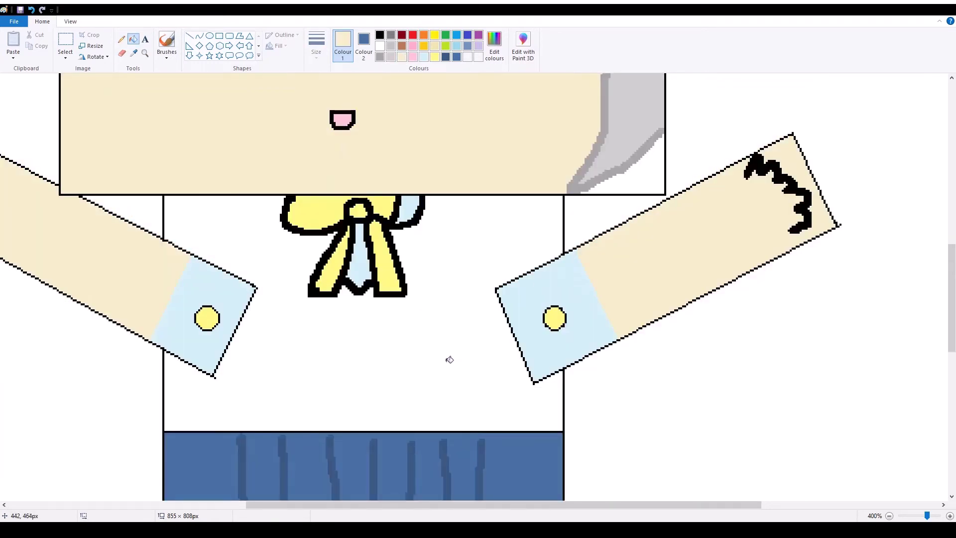
- Refill both cuffs with a slightly deeper custom light blue
left_click(424, 57)
left_click(594, 331)
left_click(211, 346)
scroll(455, 356, "down", 3)
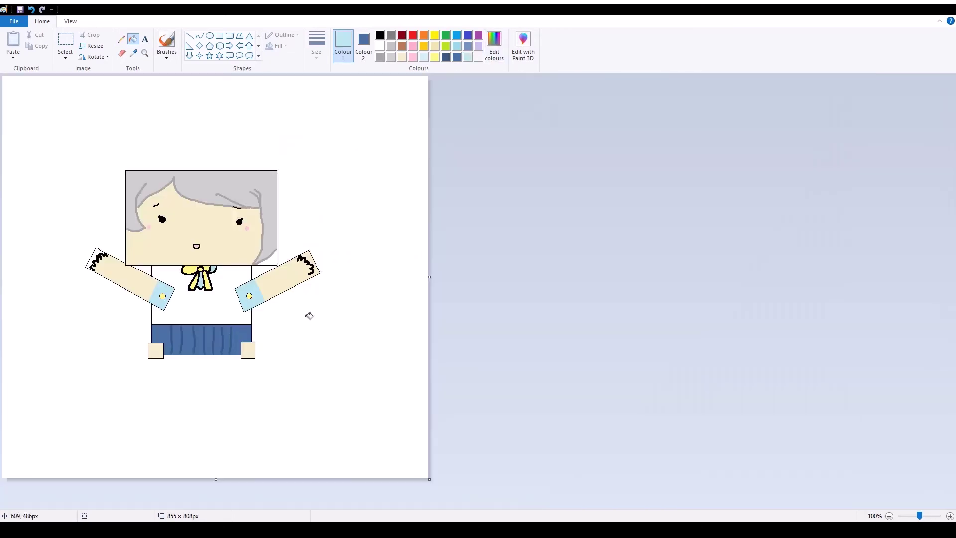
- Fill the remaining white areas of the left hand and the face's lower right corner with the cream skin colour
left_click(402, 56)
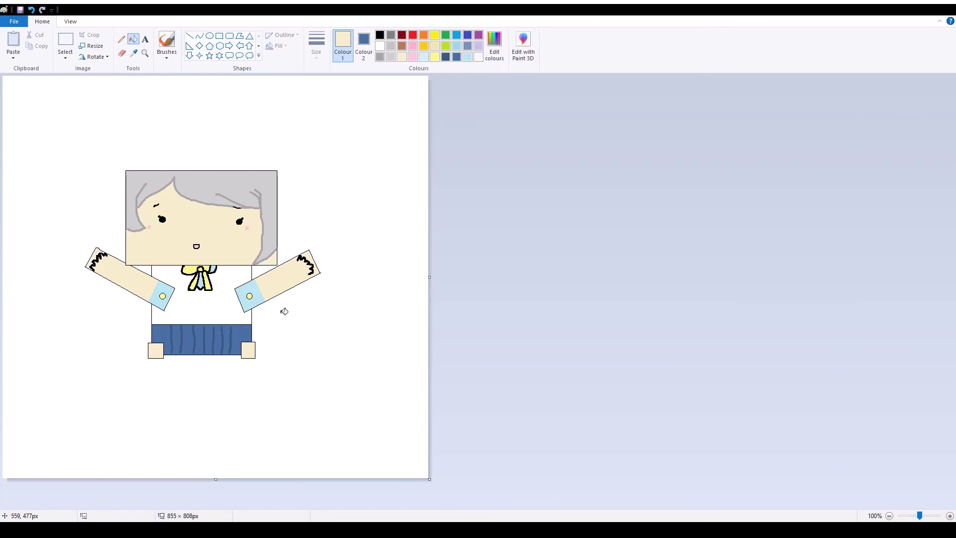
scroll(244, 344, "up", 1)
scroll(731, 289, "up", 1)
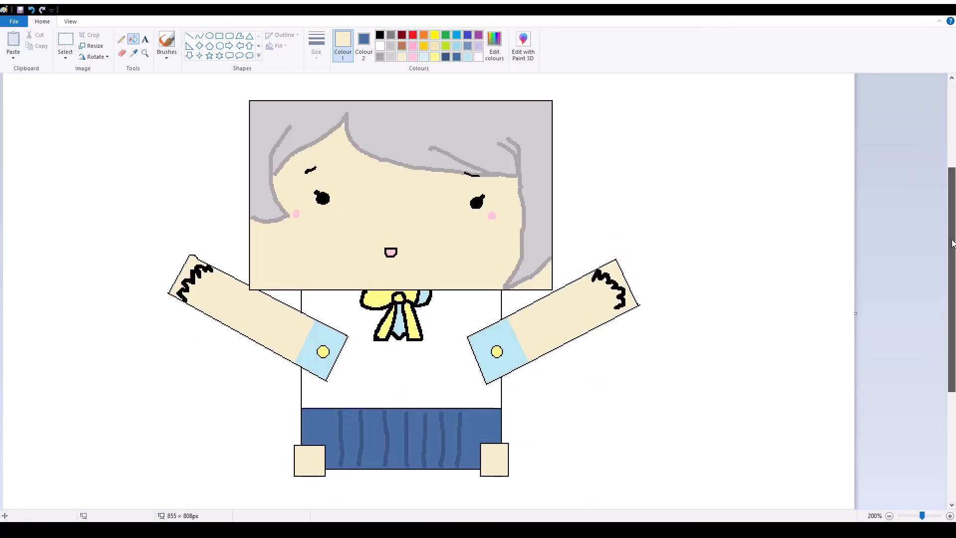